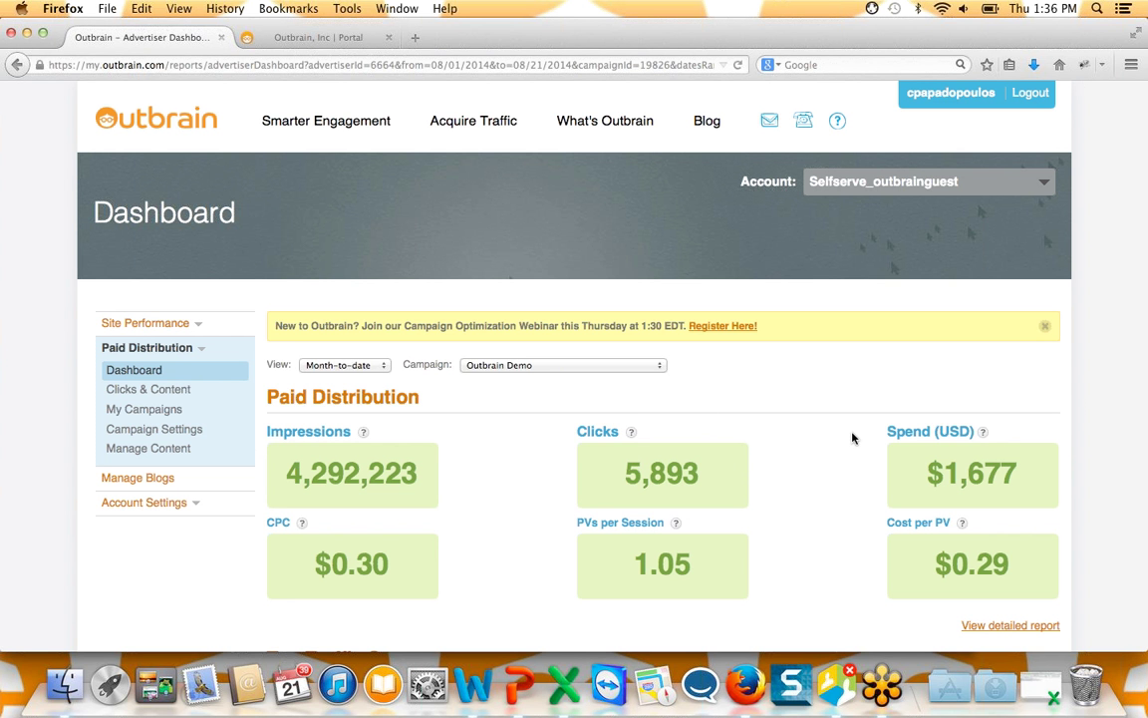
# Examine the Outbrain Demo dashboard's traffic sources, geography and top content, plus the available view periods and campaigns.
pyautogui.scroll(-5, 656, 503)
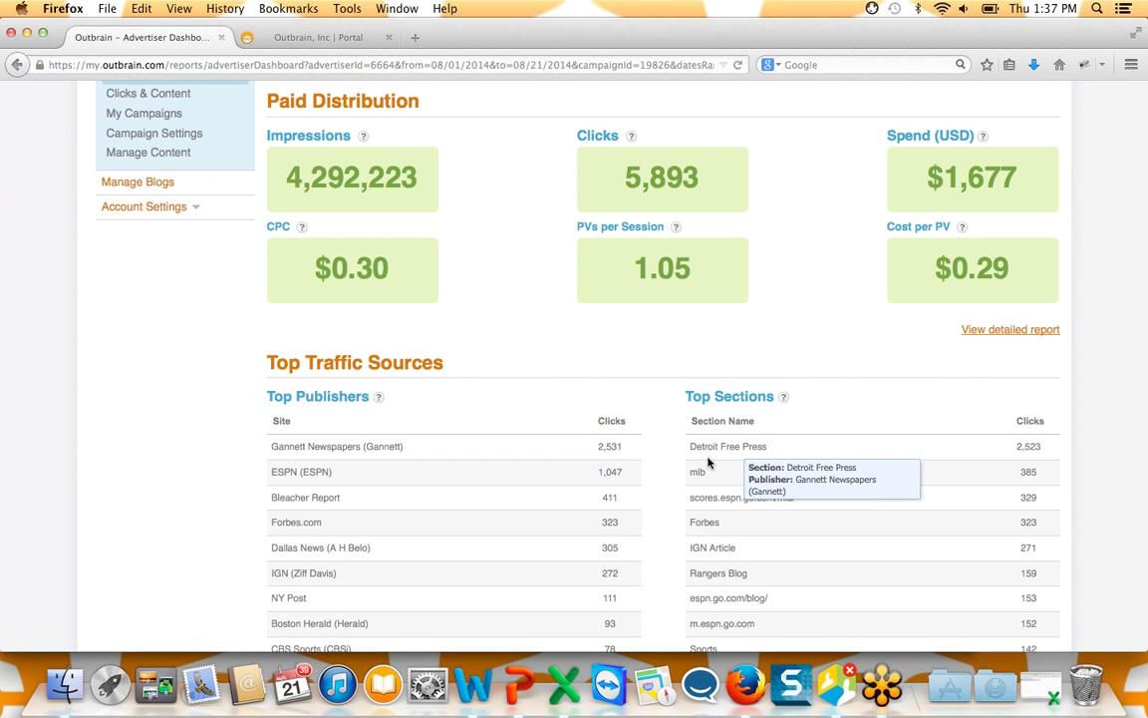
pyautogui.scroll(-5, 710, 460)
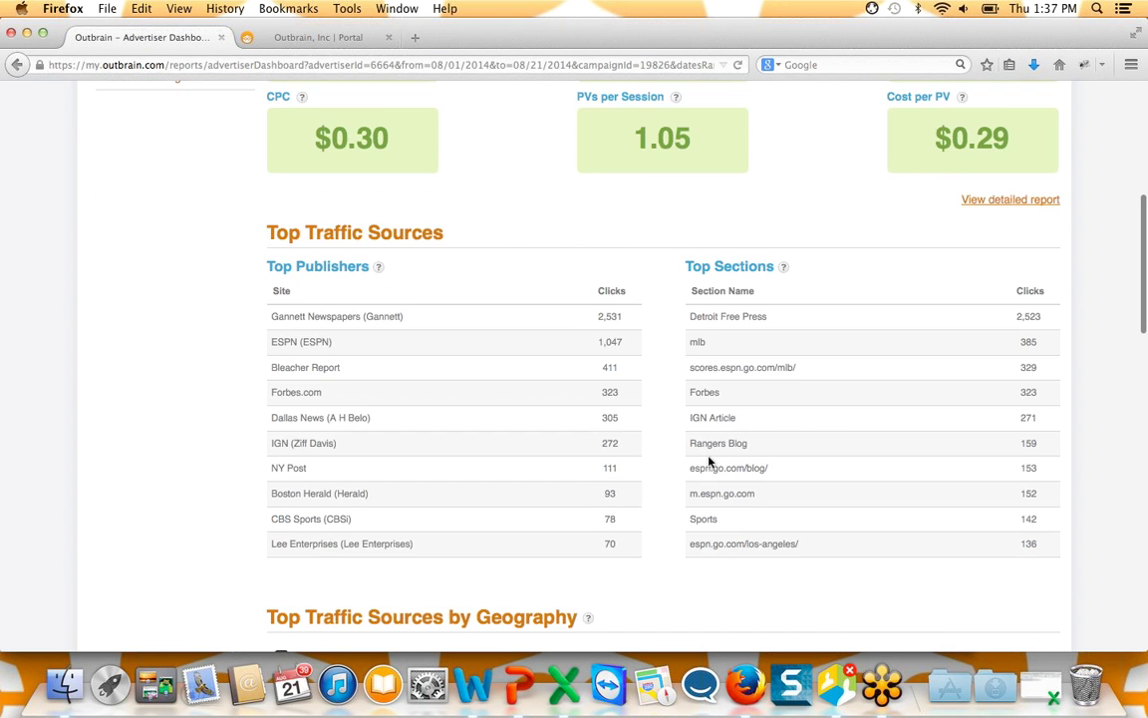
pyautogui.scroll(-1, 709, 460)
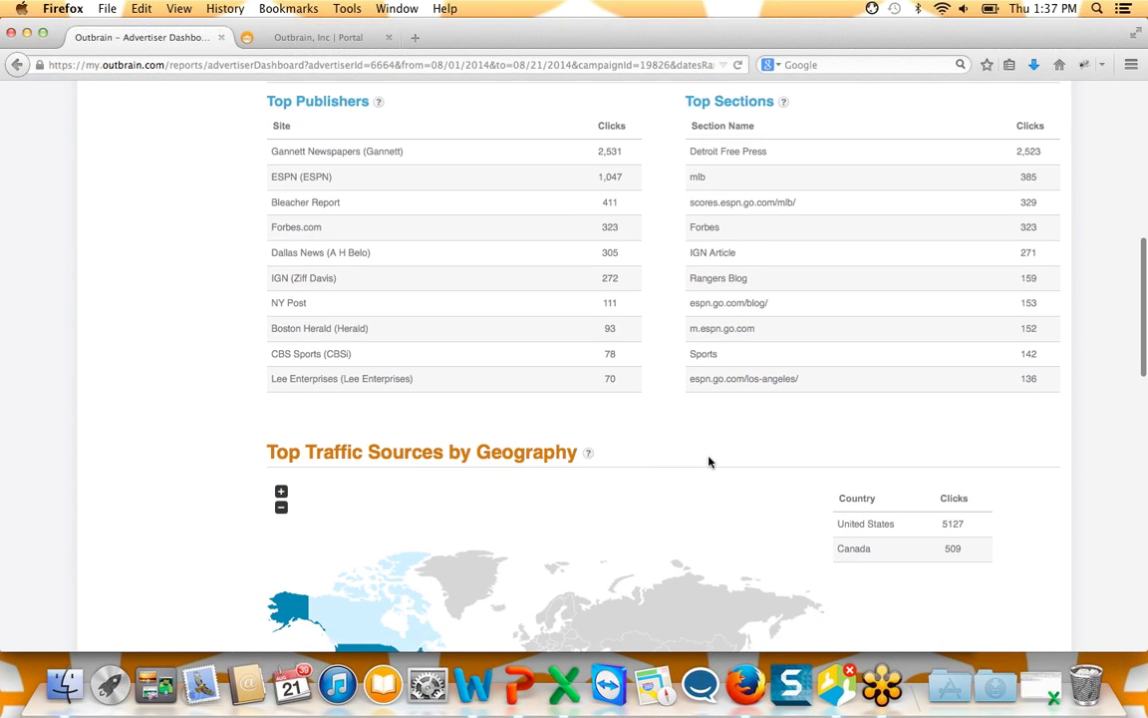
pyautogui.scroll(-5, 710, 461)
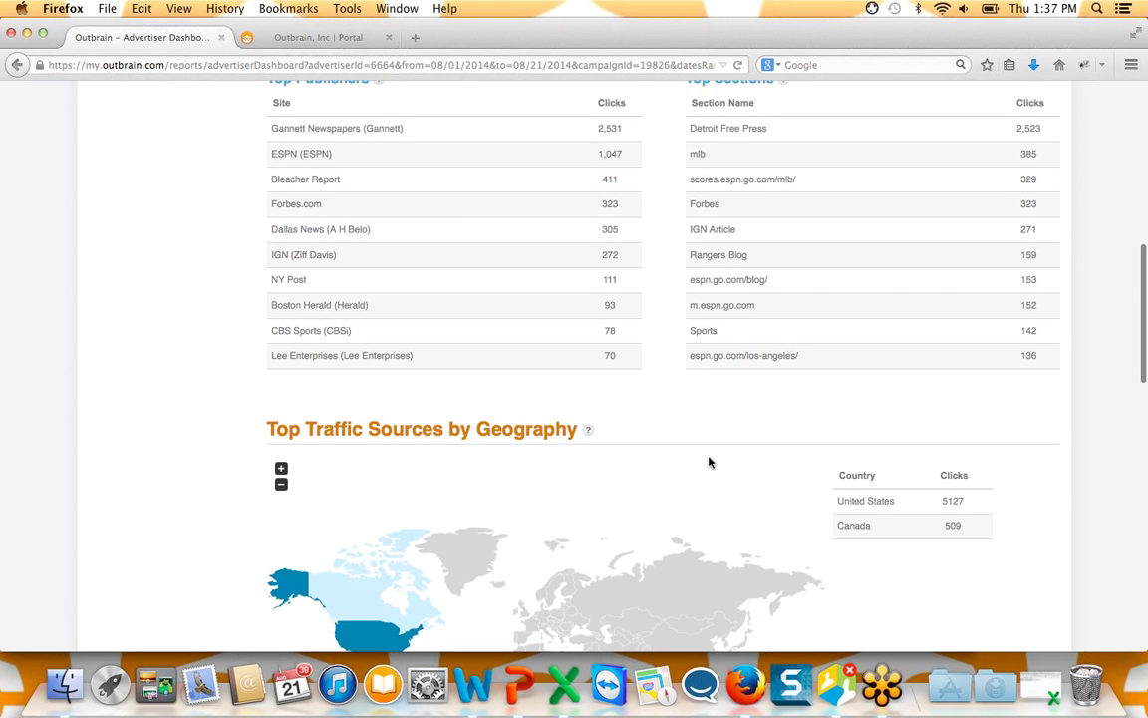
pyautogui.scroll(-7, 710, 460)
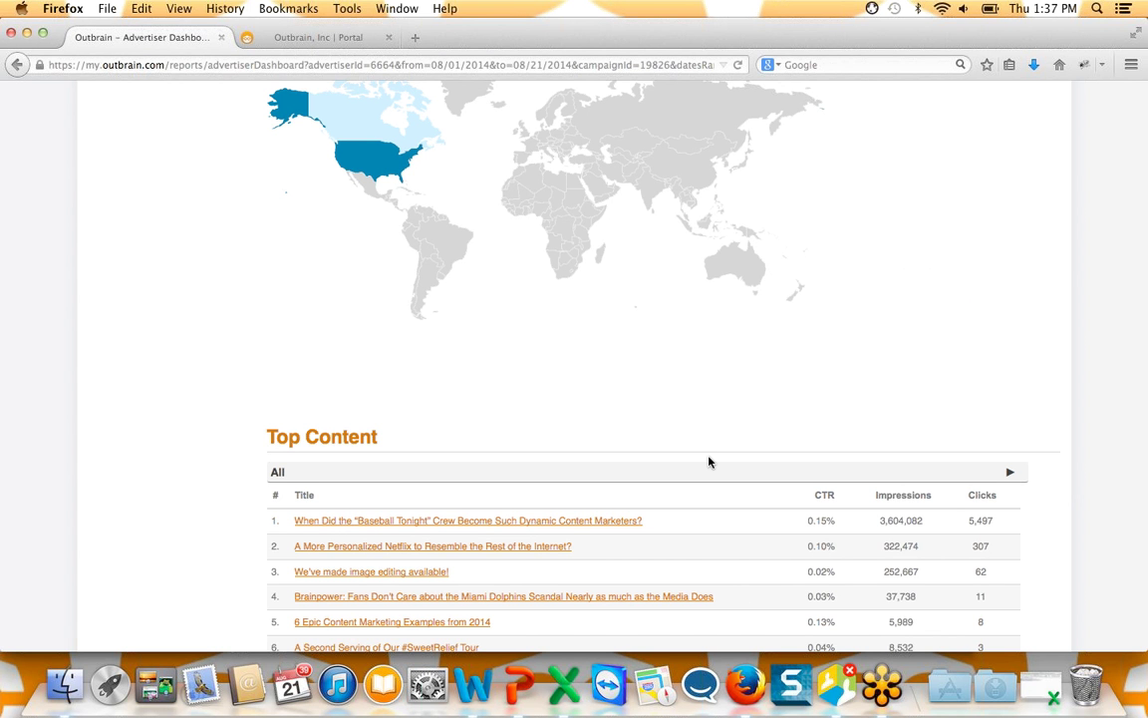
pyautogui.scroll(10, 710, 460)
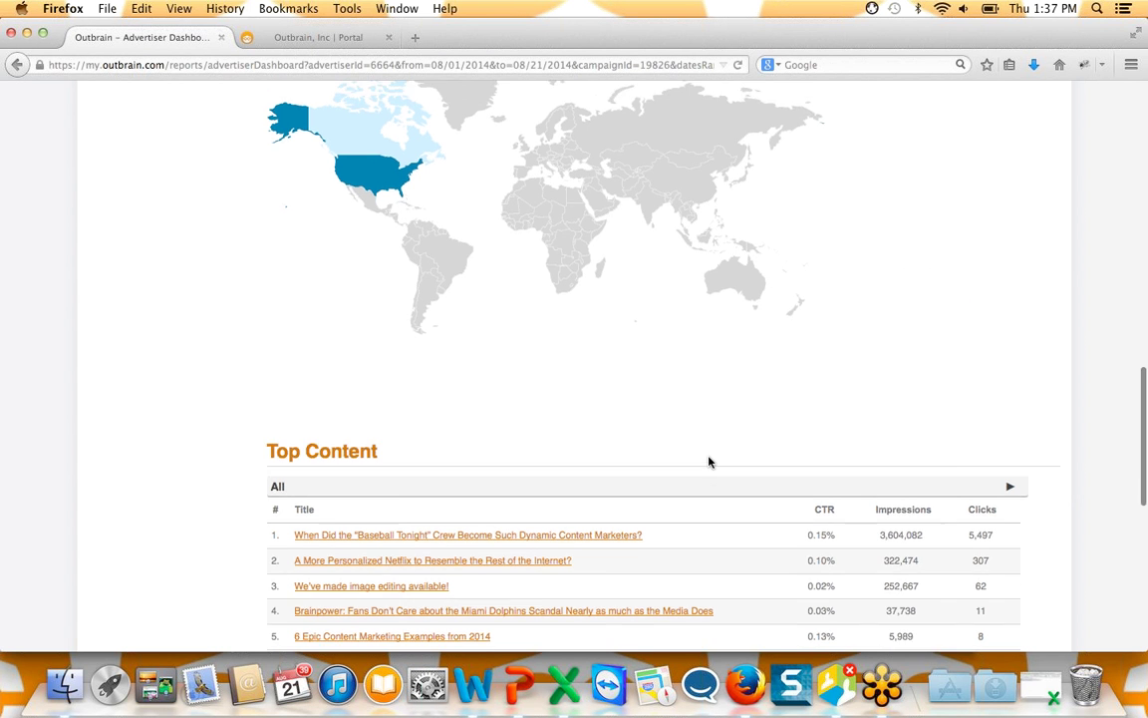
pyautogui.click(383, 366)
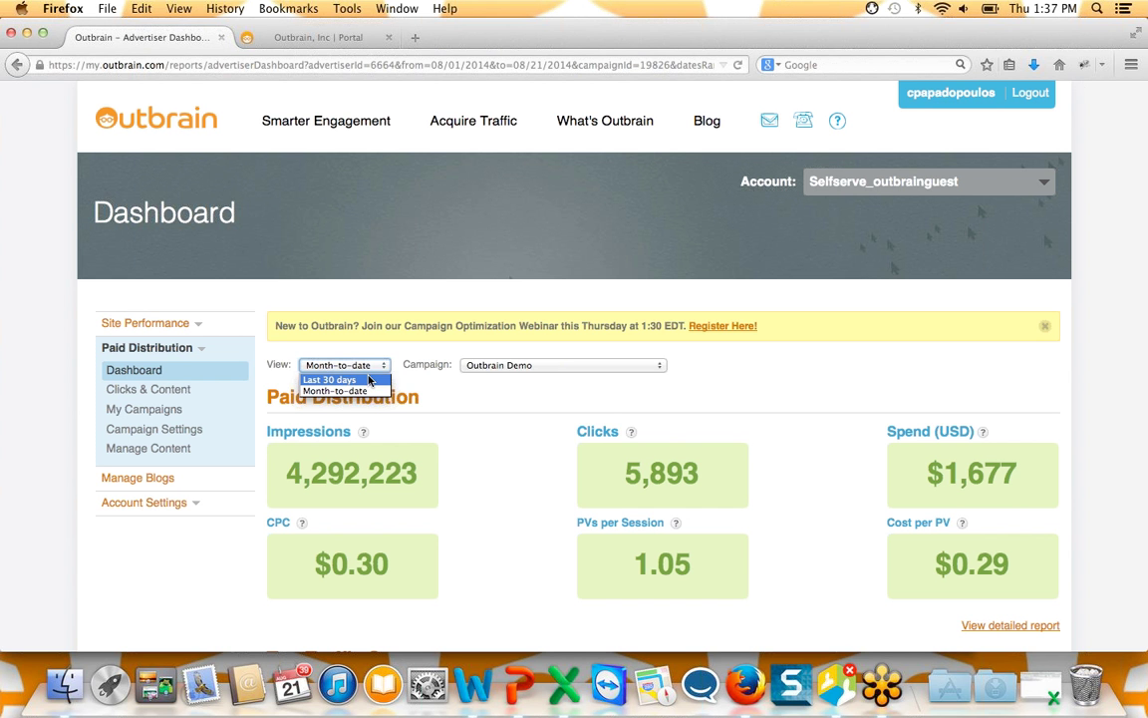
pyautogui.click(556, 367)
pyautogui.click(556, 367)
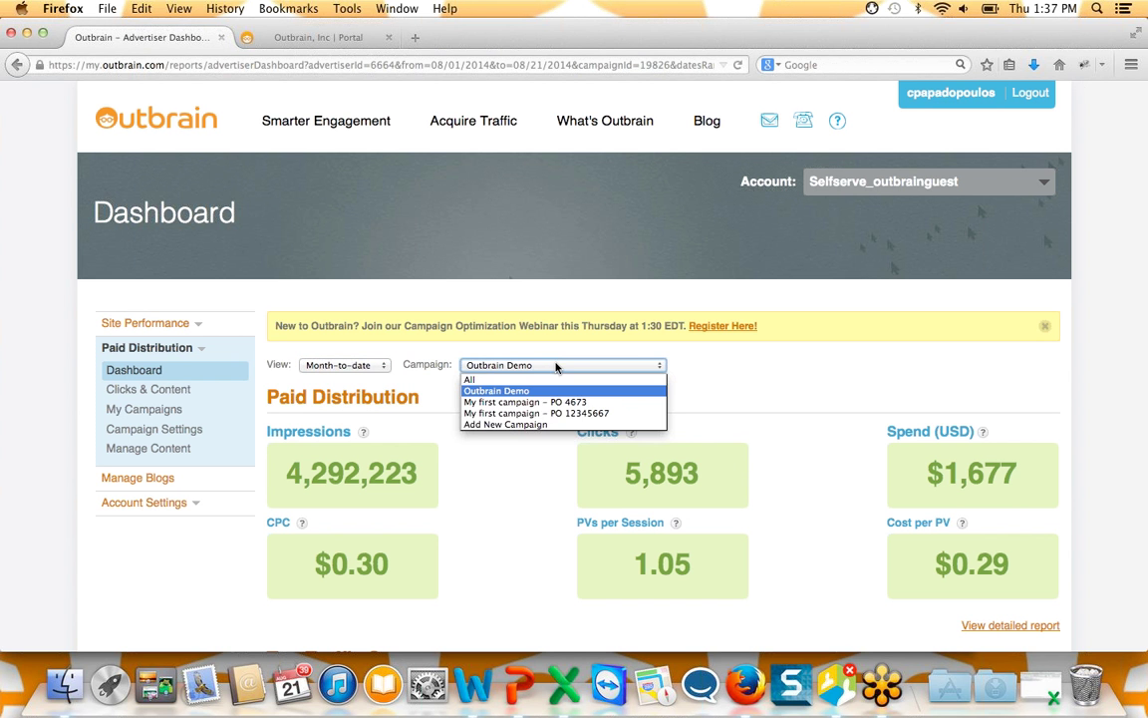
pyautogui.click(758, 376)
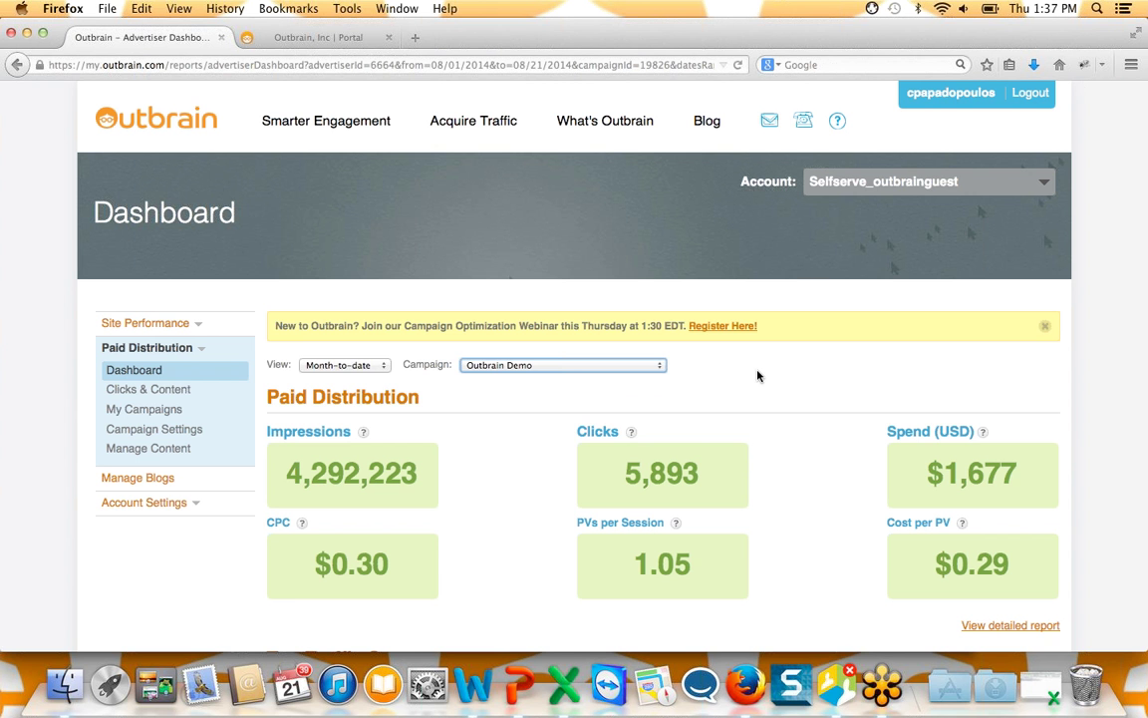
# Open the Clicks & Content report and review the campaign's click chart and daily figures.
pyautogui.click(207, 397)
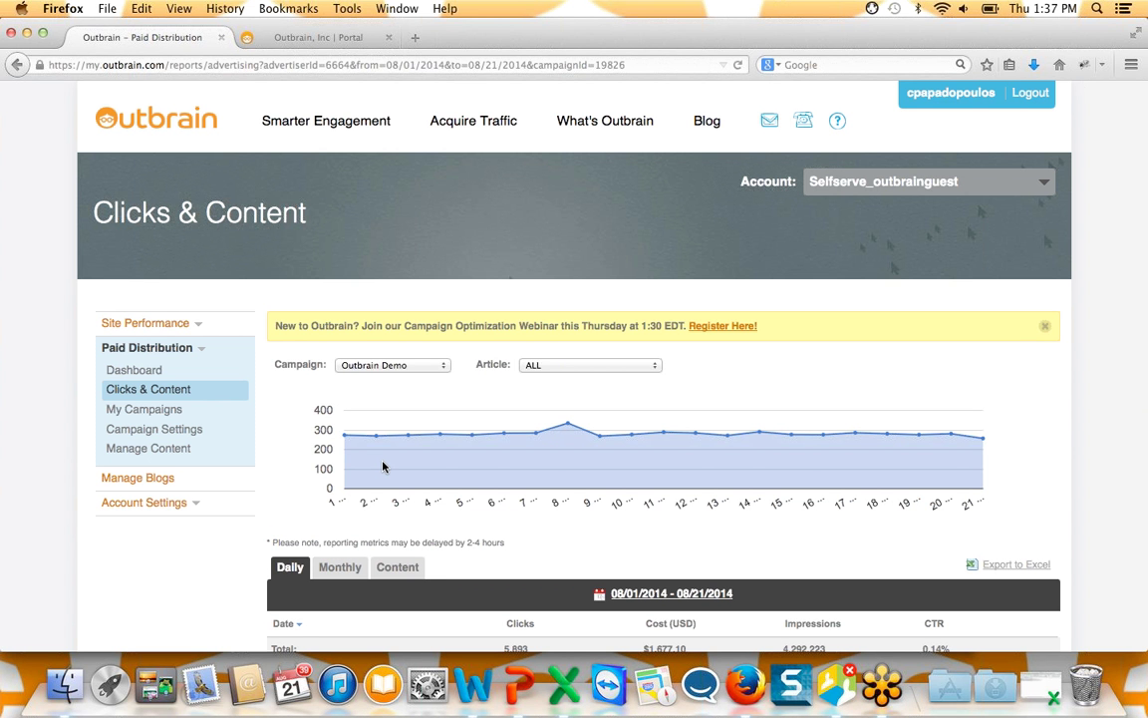
pyautogui.scroll(-3, 383, 467)
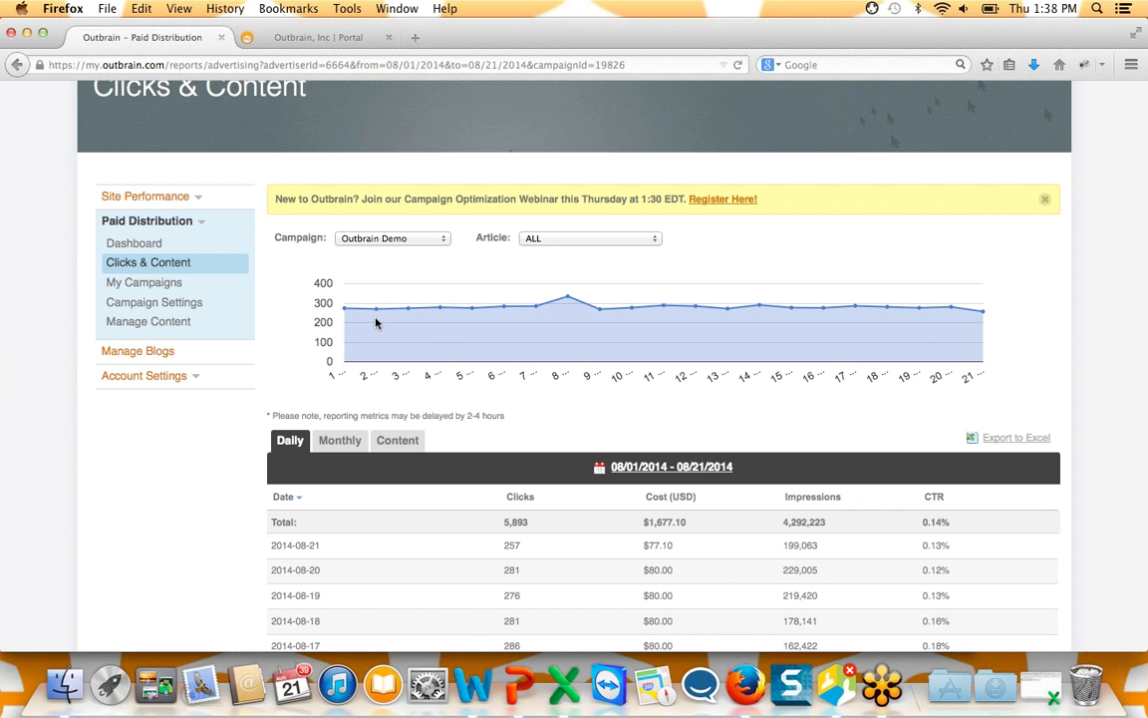
# Go to the campaign's Manage Content page and open the form for adding multiple content URLs and titles.
pyautogui.click(194, 323)
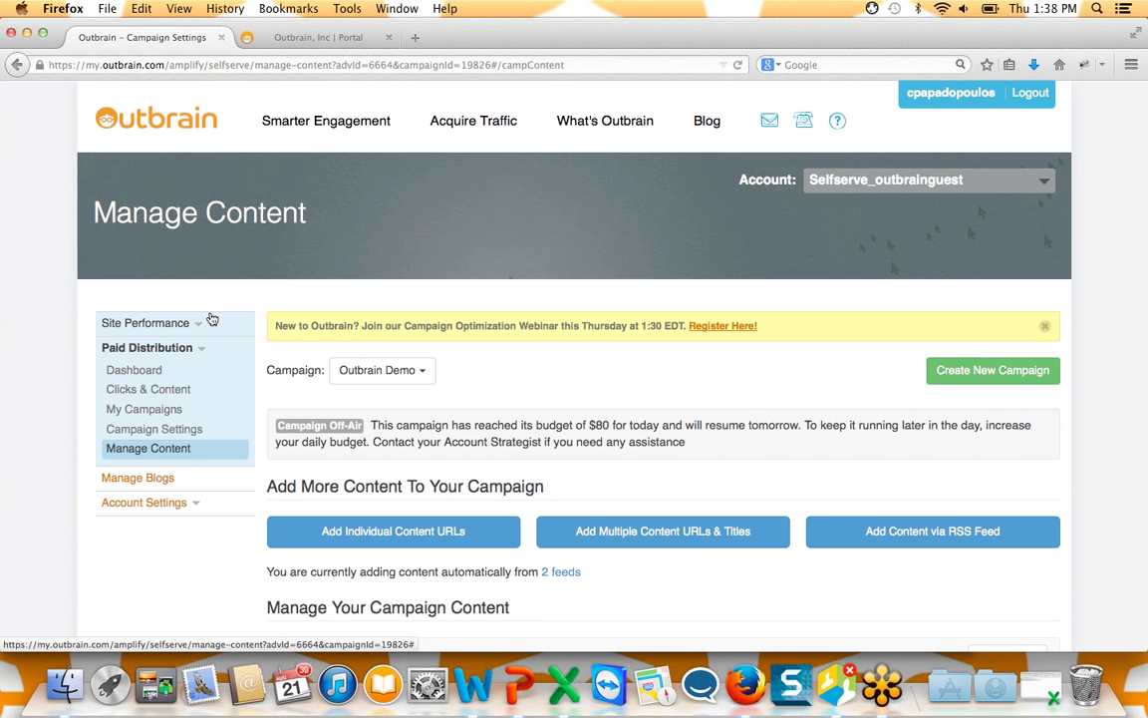
pyautogui.click(621, 538)
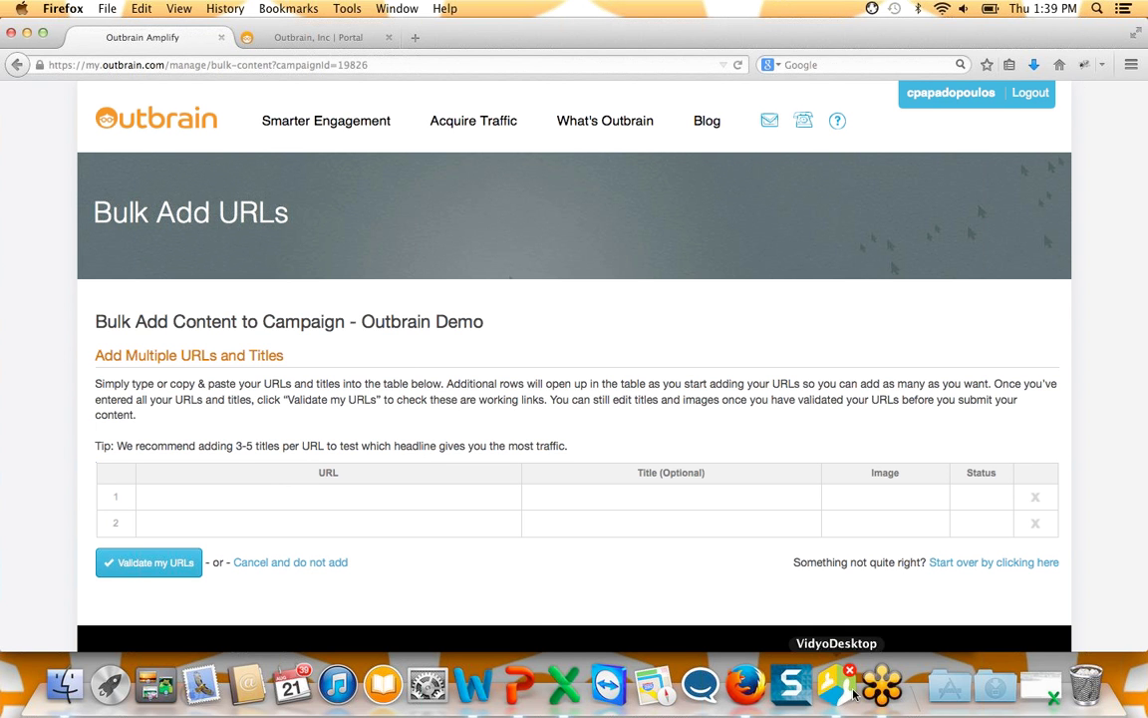
# Copy the URLs in cells A2:A6 of EXAMPLE.xlsx in Excel and paste them into the bulk form's URL column from row 1.
pyautogui.click(1042, 687)
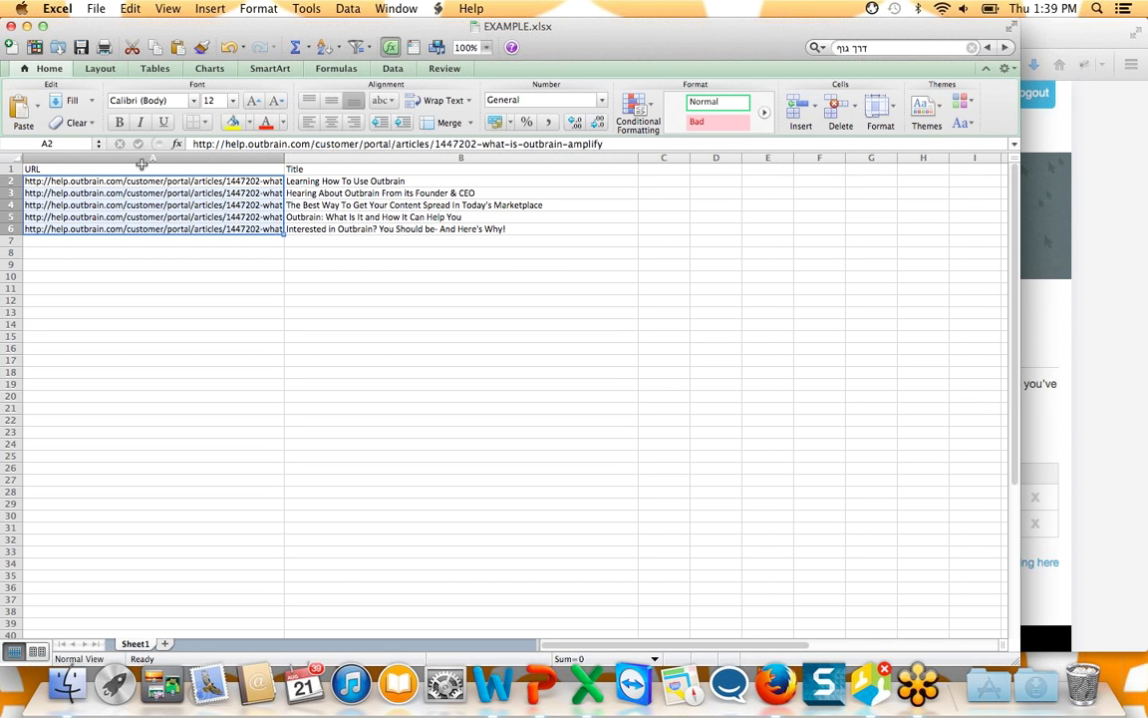
pyautogui.click(115, 179)
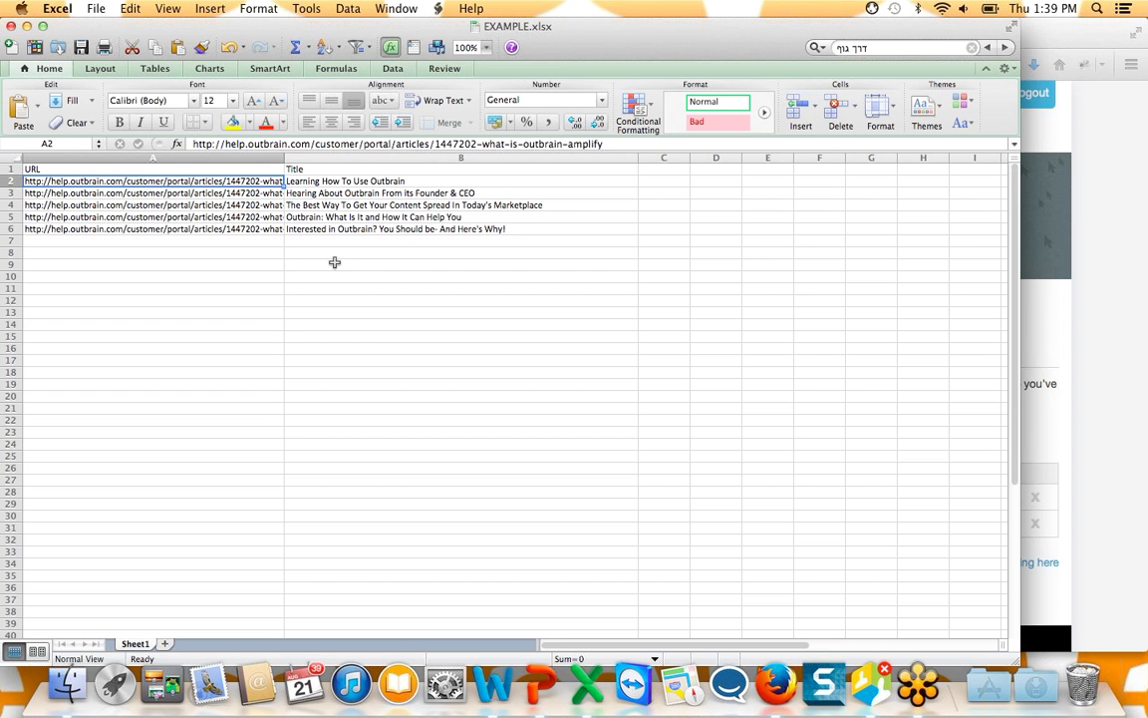
pyautogui.keyDown('shift'); pyautogui.click(262, 228); pyautogui.keyUp('shift')
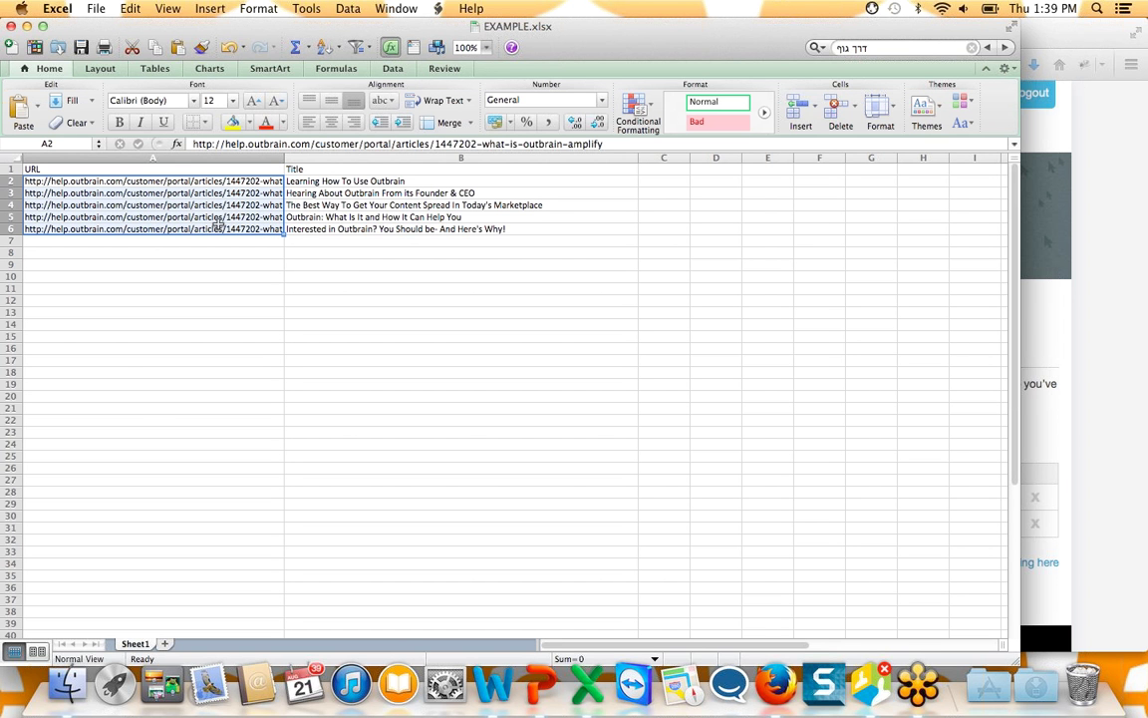
pyautogui.press('super+c')
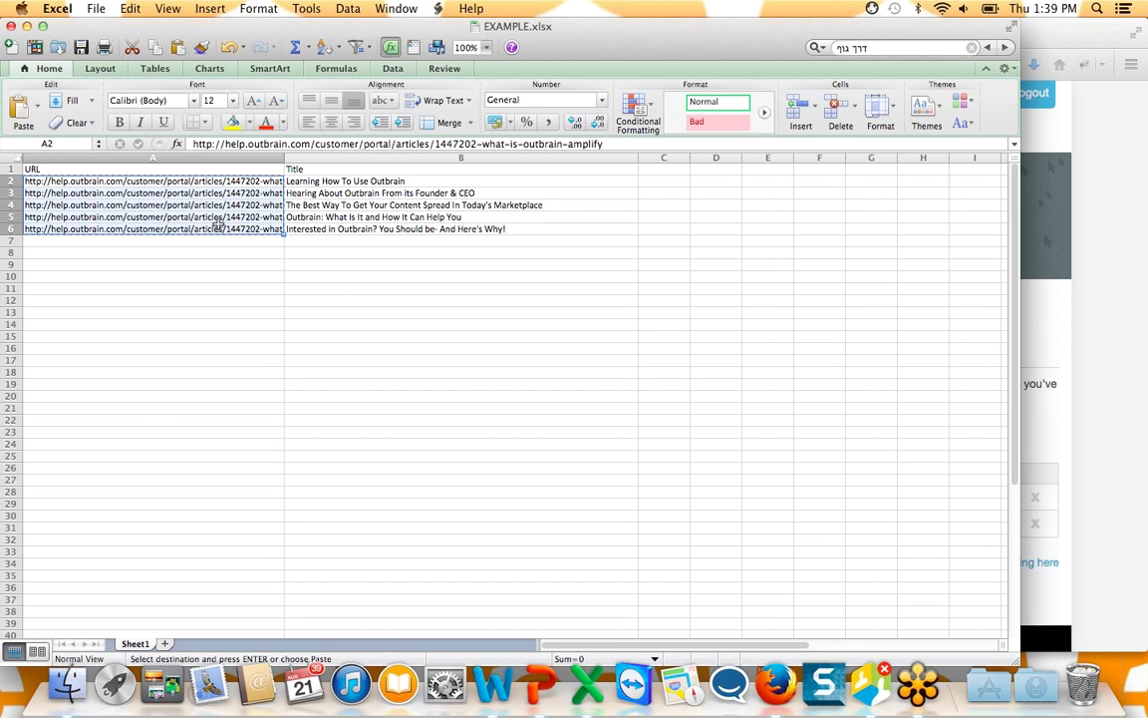
pyautogui.click(27, 26)
pyautogui.click(241, 514)
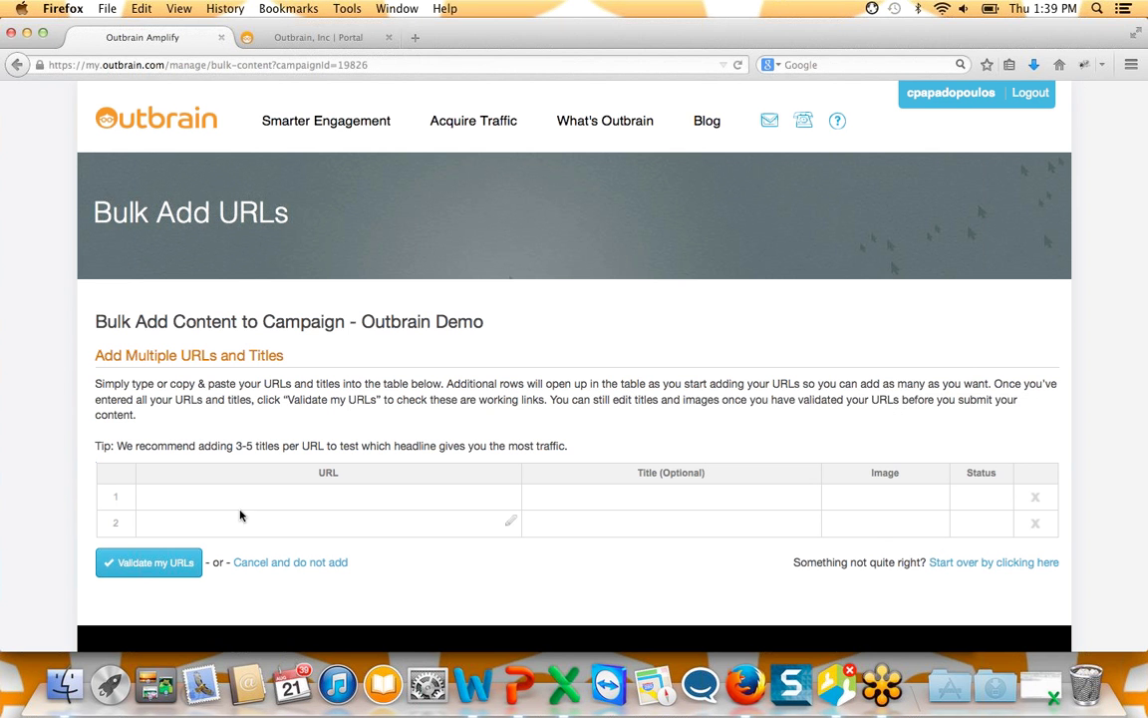
pyautogui.click(252, 507)
pyautogui.press('super+v')
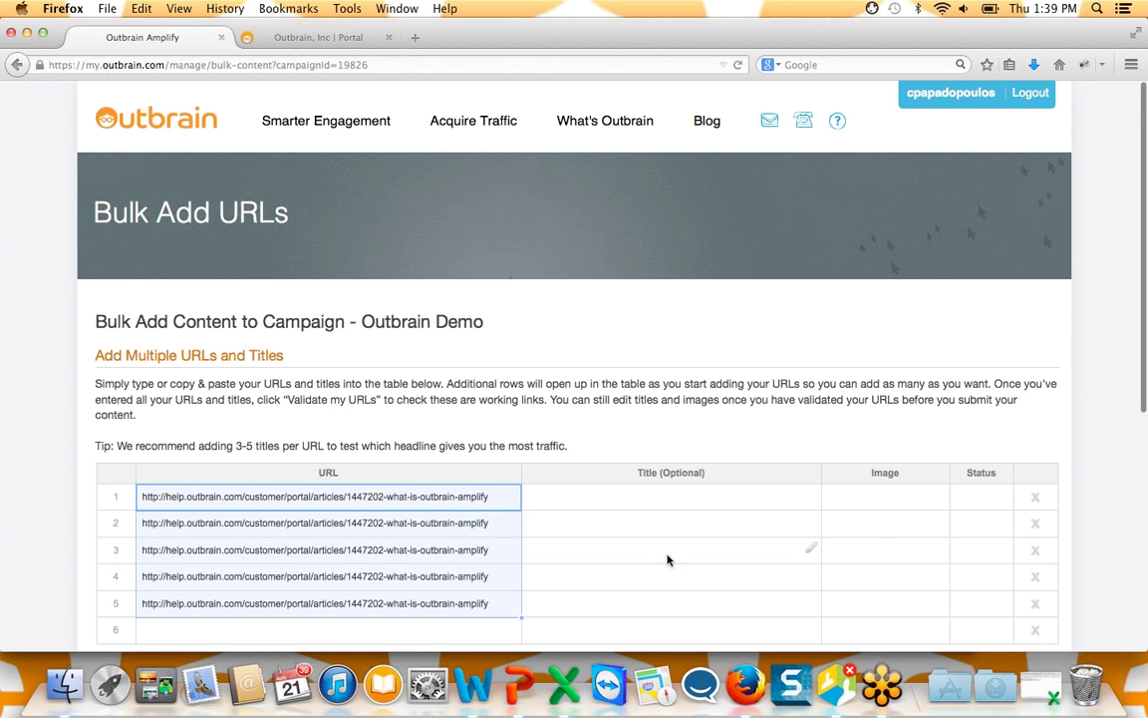
# Copy the titles in cells B2:B7 of EXAMPLE.xlsx in Excel and paste them over the bulk form's URL entries.
pyautogui.click(1042, 686)
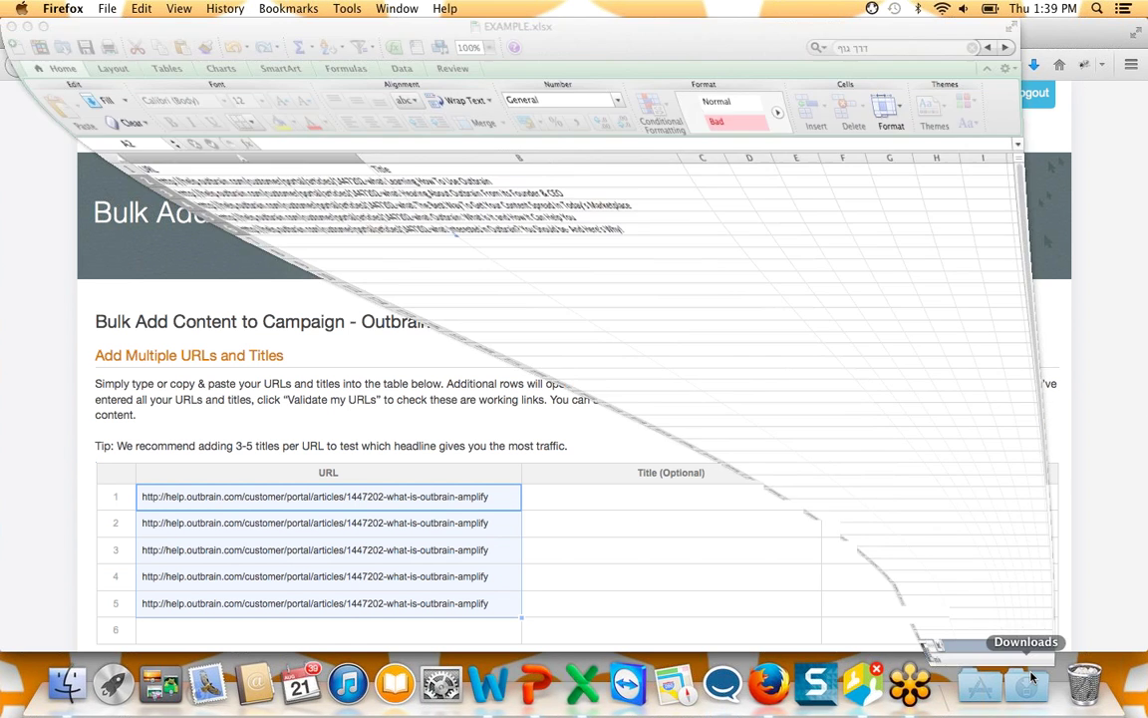
pyautogui.click(291, 181)
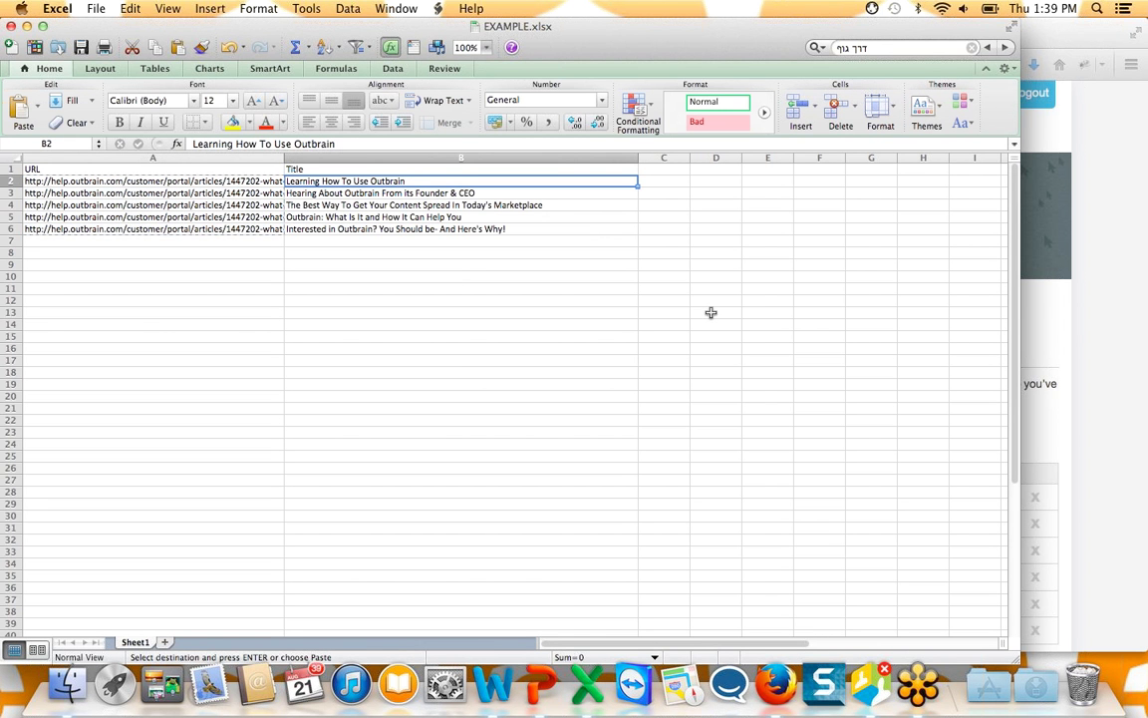
pyautogui.keyDown('shift'); pyautogui.click(597, 239); pyautogui.keyUp('shift')
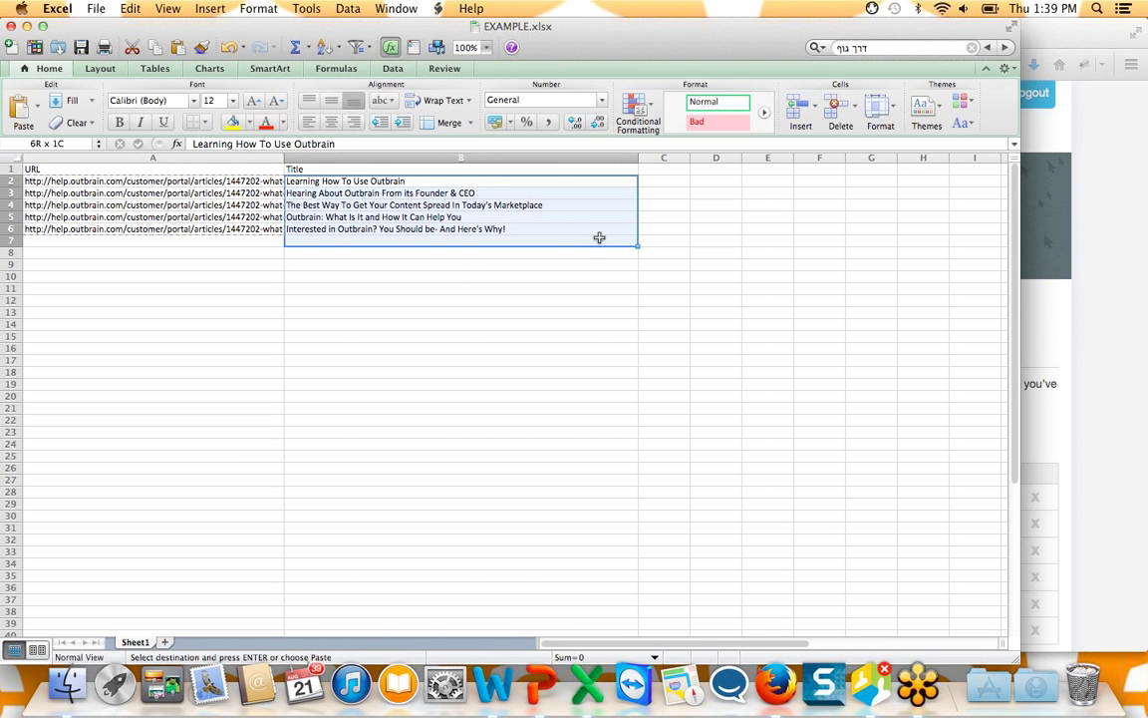
pyautogui.click(27, 26)
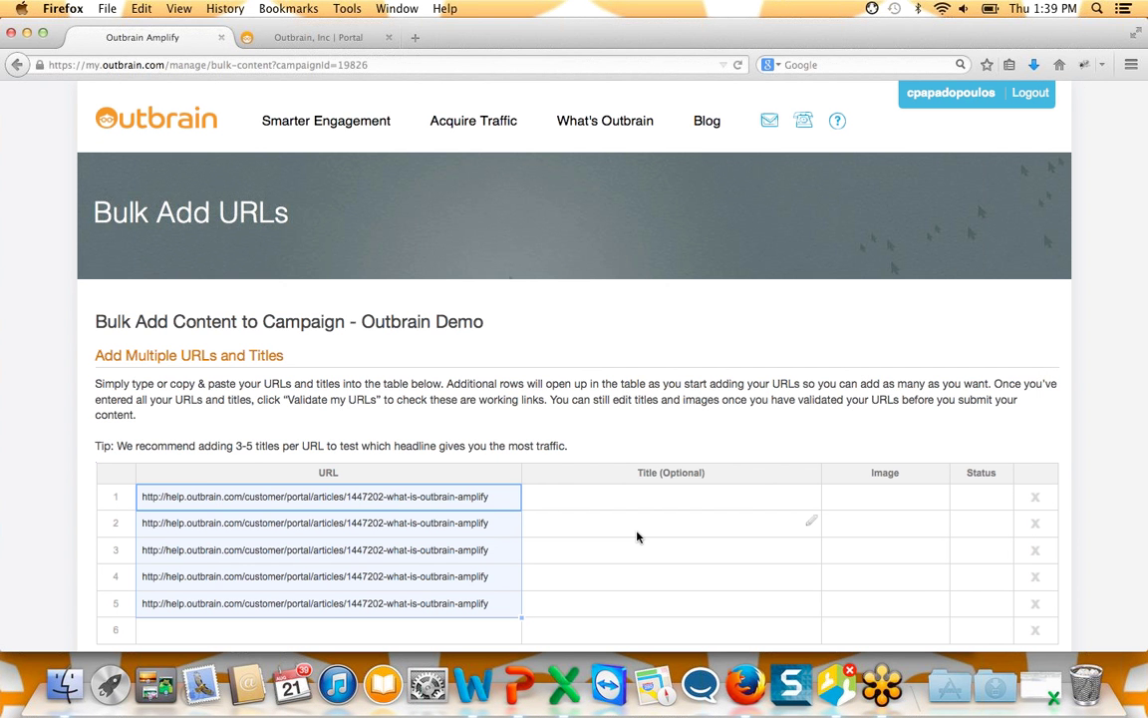
pyautogui.press('super+v')
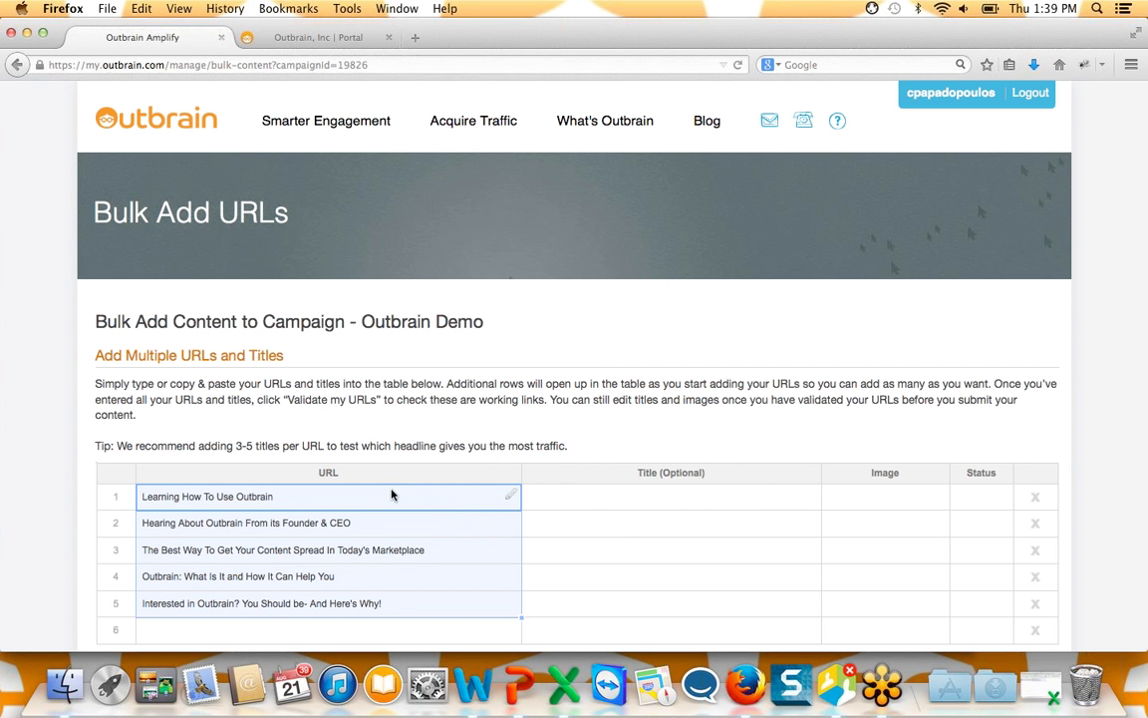
# Try to undo the last paste, and paste the copied titles into the Title column starting at row 2.
pyautogui.click(142, 8)
pyautogui.click(159, 28)
pyautogui.click(594, 523)
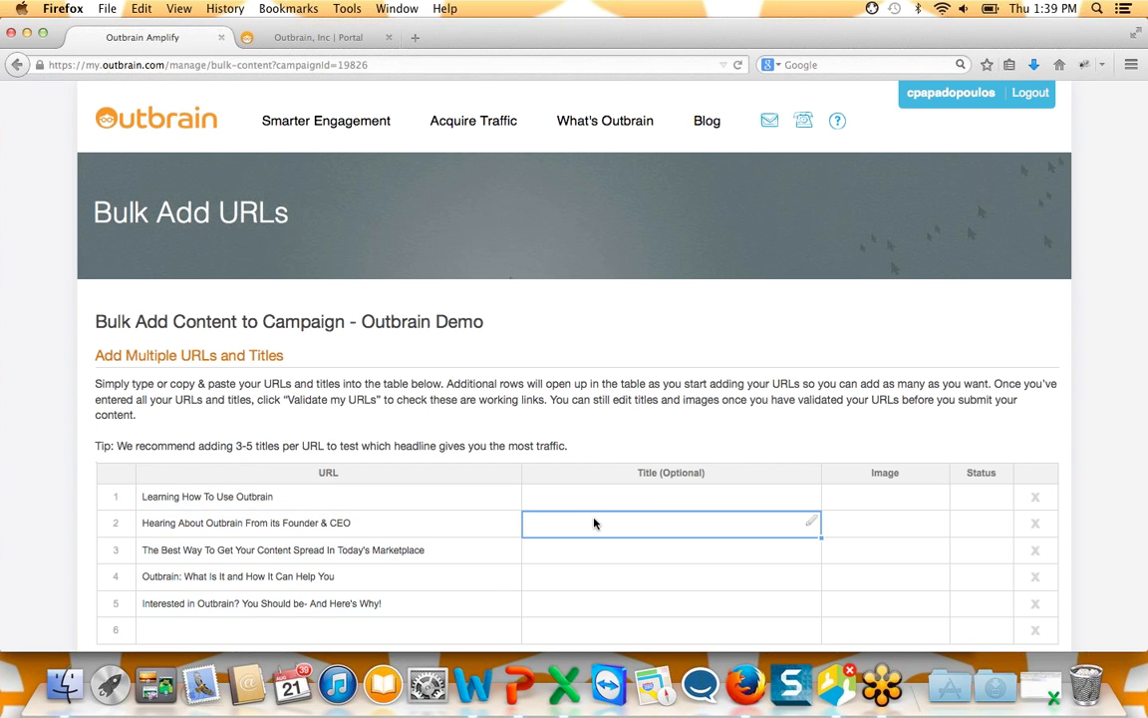
pyautogui.hotkey('ctrl', 'v')
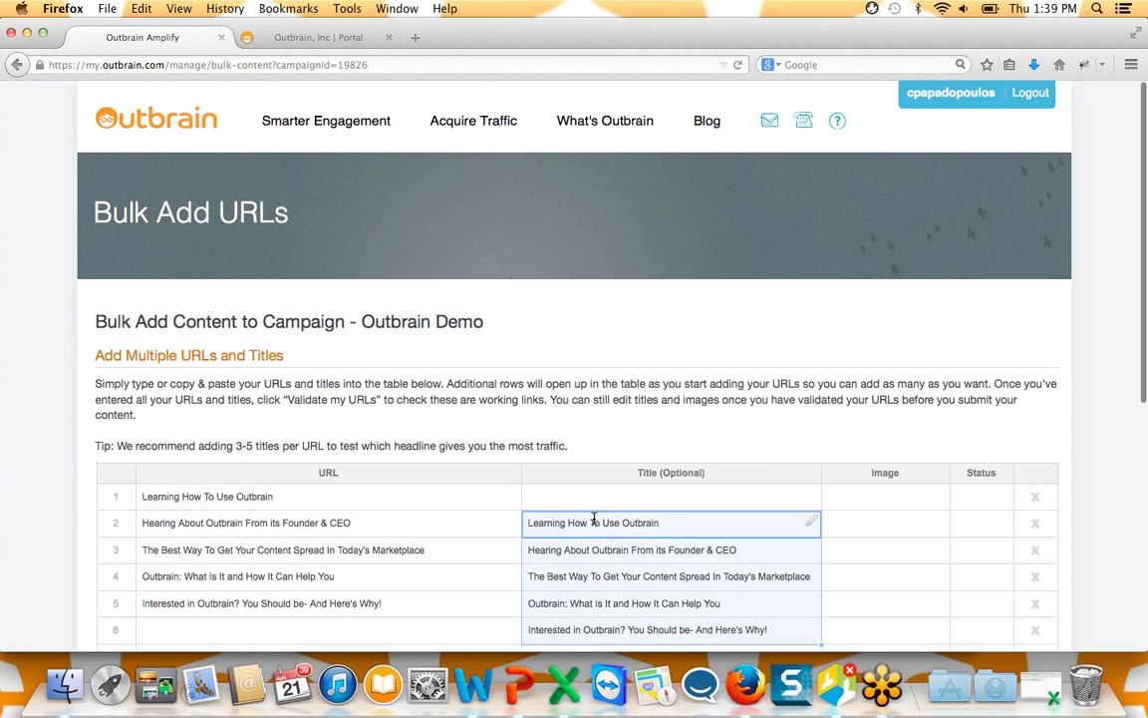
# Delete the misplaced title text from the URL cell in row 1.
pyautogui.click(343, 489)
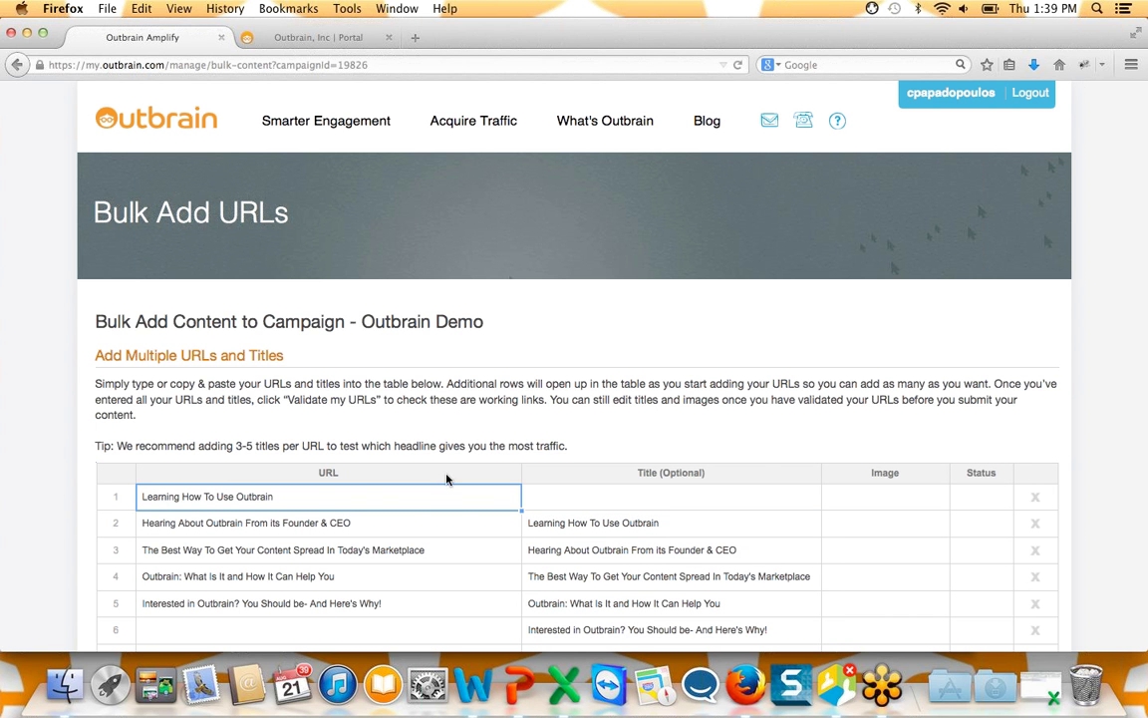
pyautogui.doubleClick(350, 497)
pyautogui.press('BackSpace')
pyautogui.press('BackSpace')
pyautogui.press('BackSpace')
pyautogui.press('BackSpace')
pyautogui.press('BackSpace')
pyautogui.press('BackSpace')
pyautogui.press('BackSpace')
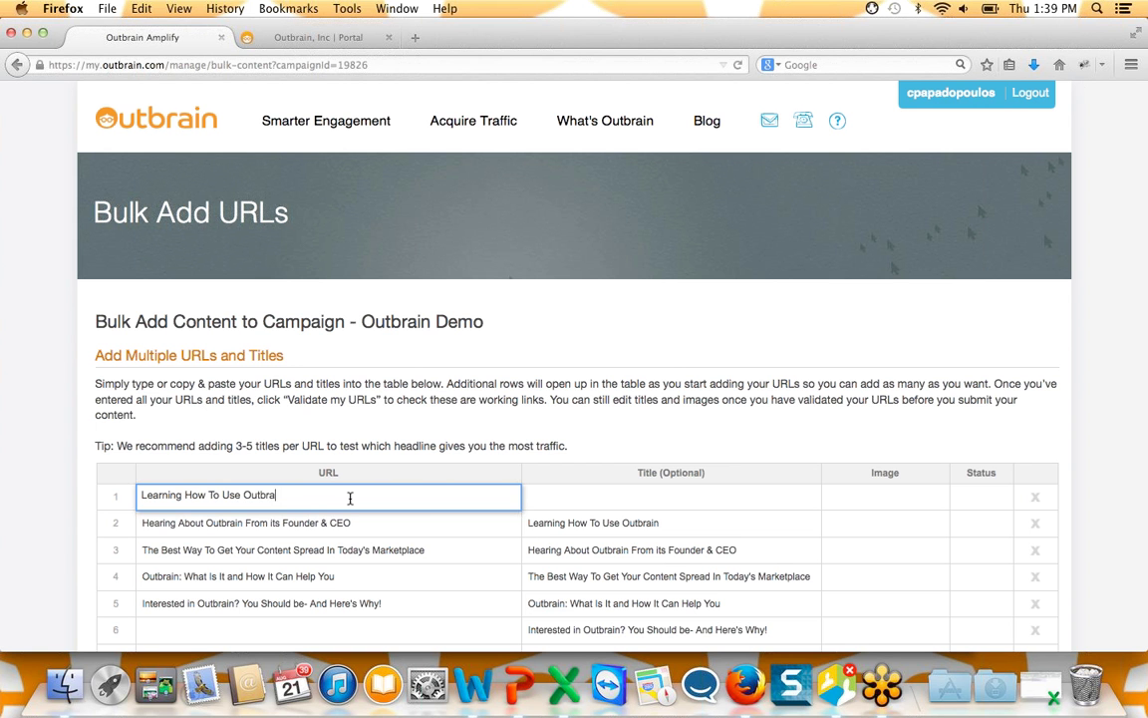
pyautogui.press('BackSpace')
pyautogui.press('BackSpace')
pyautogui.press('BackSpace')
pyautogui.press('BackSpace')
pyautogui.press('BackSpace')
pyautogui.press('BackSpace')
pyautogui.press('BackSpace')
pyautogui.press('BackSpace')
pyautogui.press('BackSpace')
pyautogui.press('BackSpace')
pyautogui.press('BackSpace')
pyautogui.press('BackSpace')
pyautogui.press('BackSpace')
pyautogui.press('BackSpace')
pyautogui.press('BackSpace')
pyautogui.press('BackSpace')
pyautogui.press('BackSpace')
pyautogui.press('BackSpace')
pyautogui.press('BackSpace')
pyautogui.press('BackSpace')
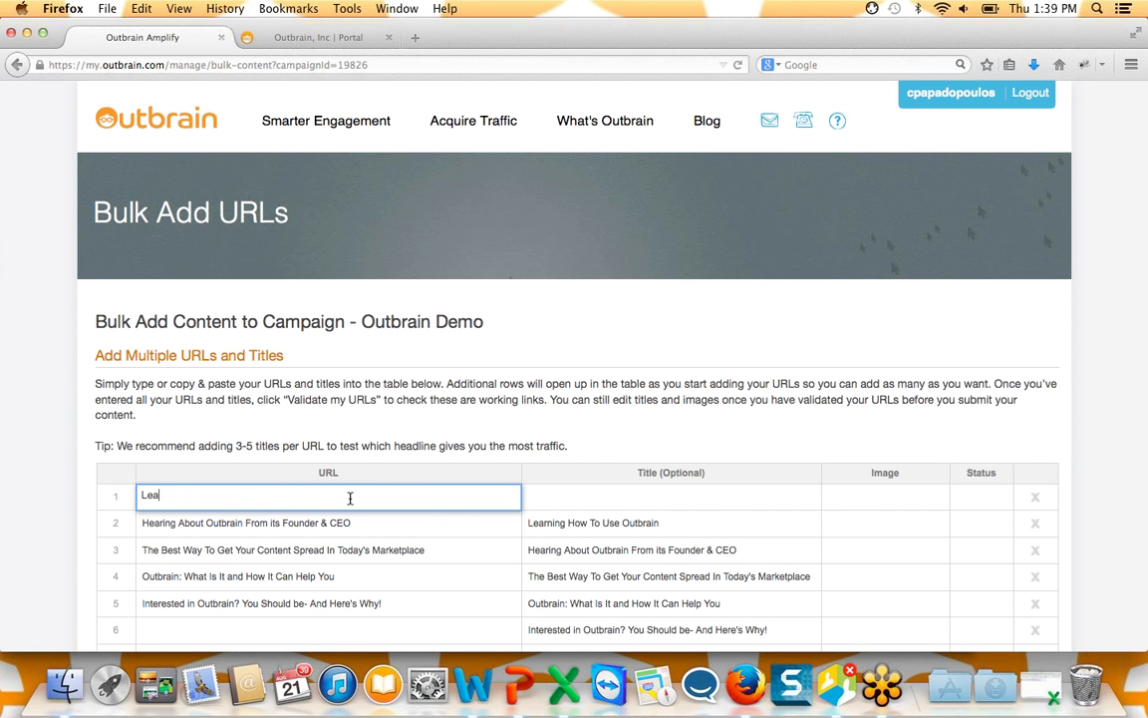
# Clear the misplaced titles from the URL cells in rows 2 to 5.
pyautogui.doubleClick(280, 522)
pyautogui.press('super+a')
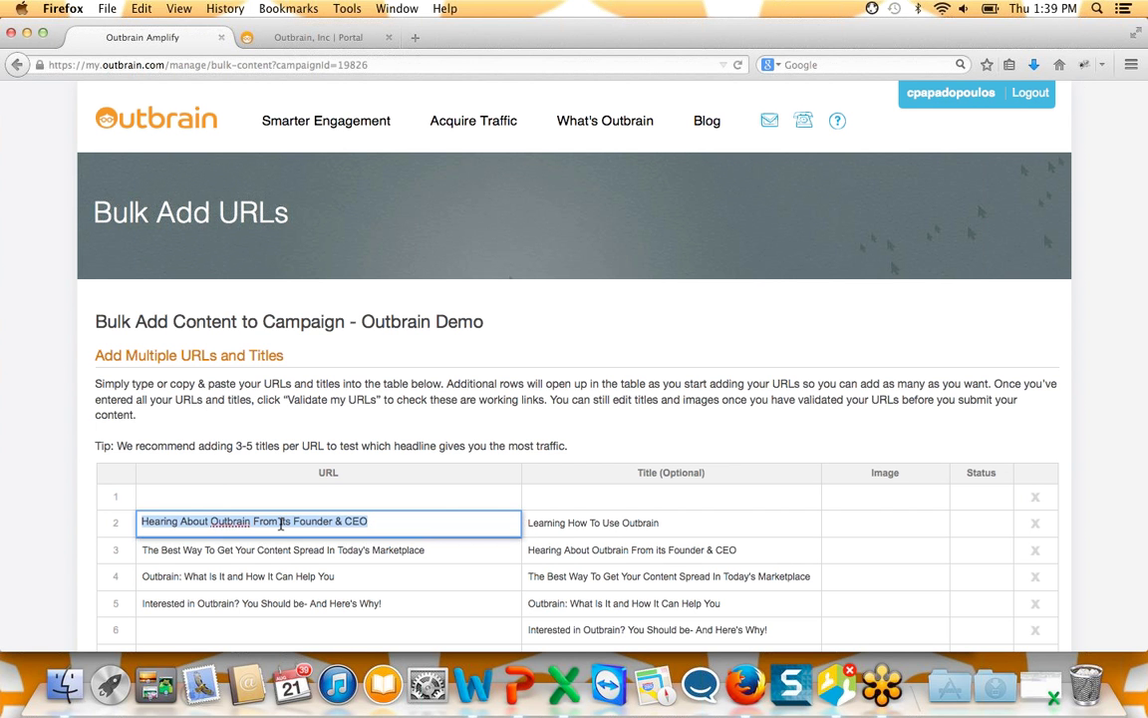
pyautogui.press('BackSpace')
pyautogui.doubleClick(280, 549)
pyautogui.press('super+a')
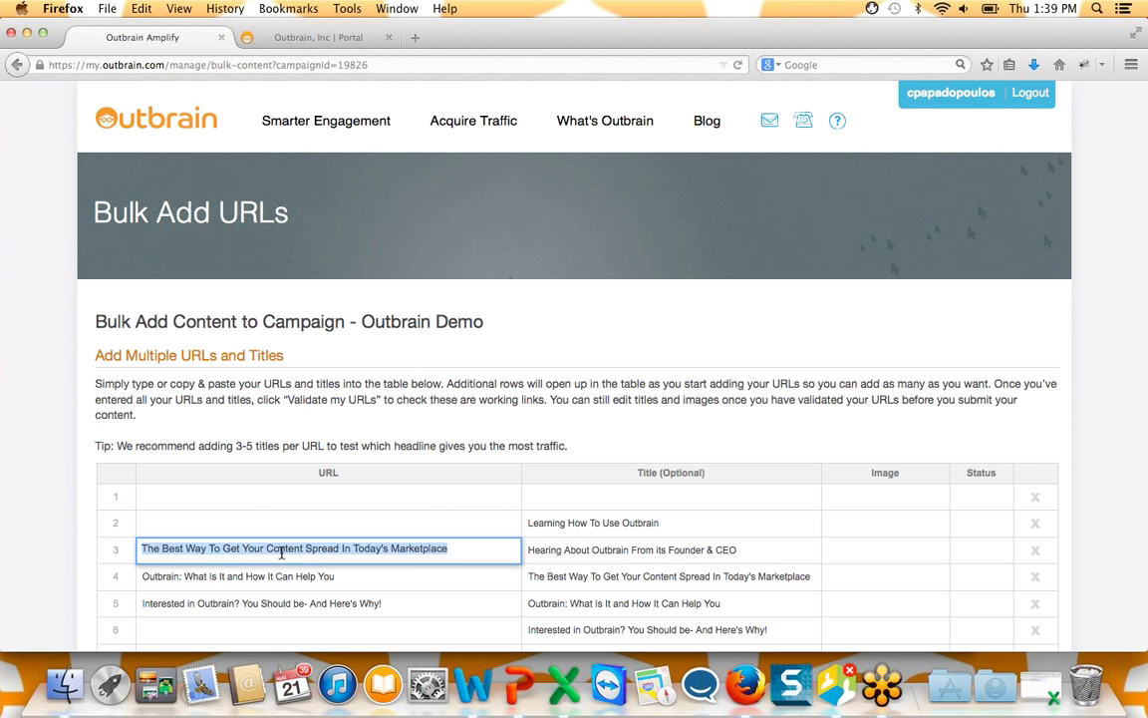
pyautogui.press('BackSpace')
pyautogui.click(271, 575)
pyautogui.press('BackSpace')
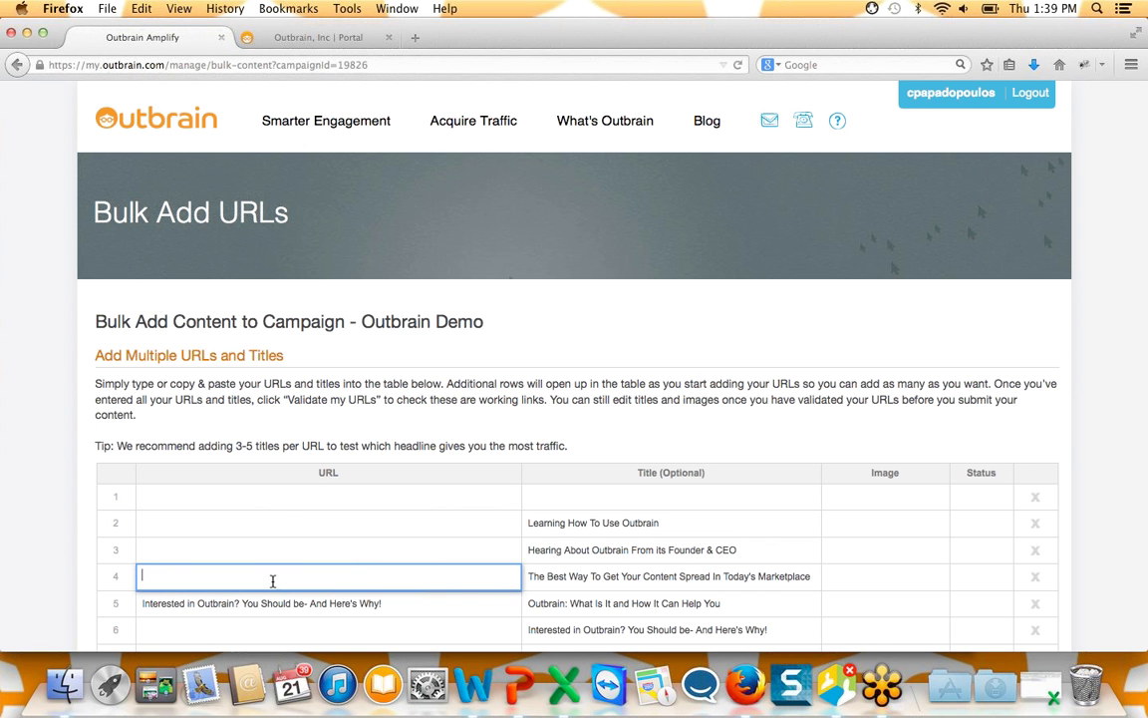
pyautogui.click(269, 605)
pyautogui.press('BackSpace')
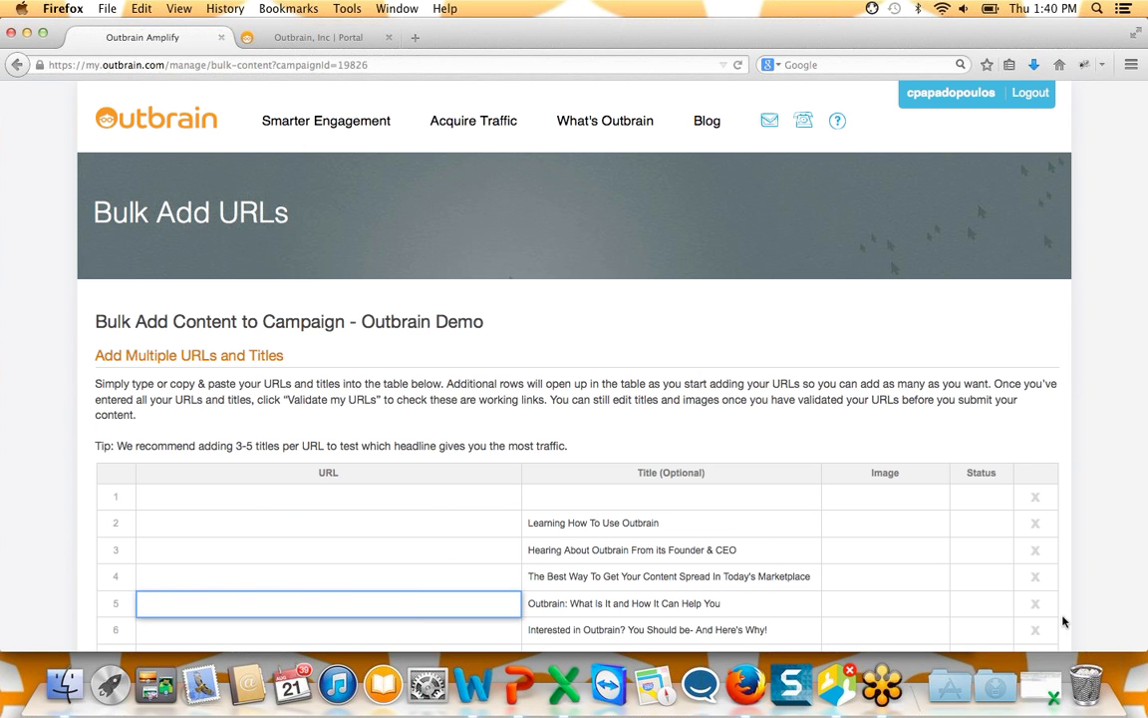
# Copy the URLs in cells A2:A7 of EXAMPLE.xlsx in Excel and paste them into the bulk form's URL column starting at row 1.
pyautogui.click(1042, 686)
pyautogui.moveTo(109, 182); pyautogui.dragTo(174, 236)
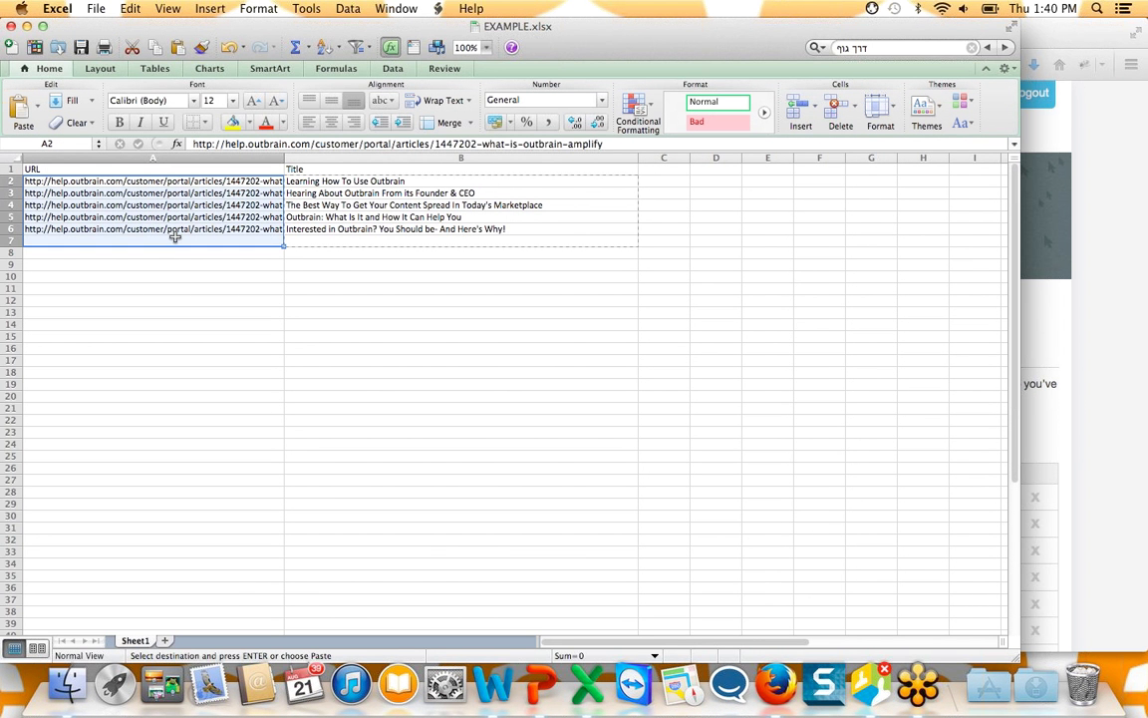
pyautogui.click(26, 27)
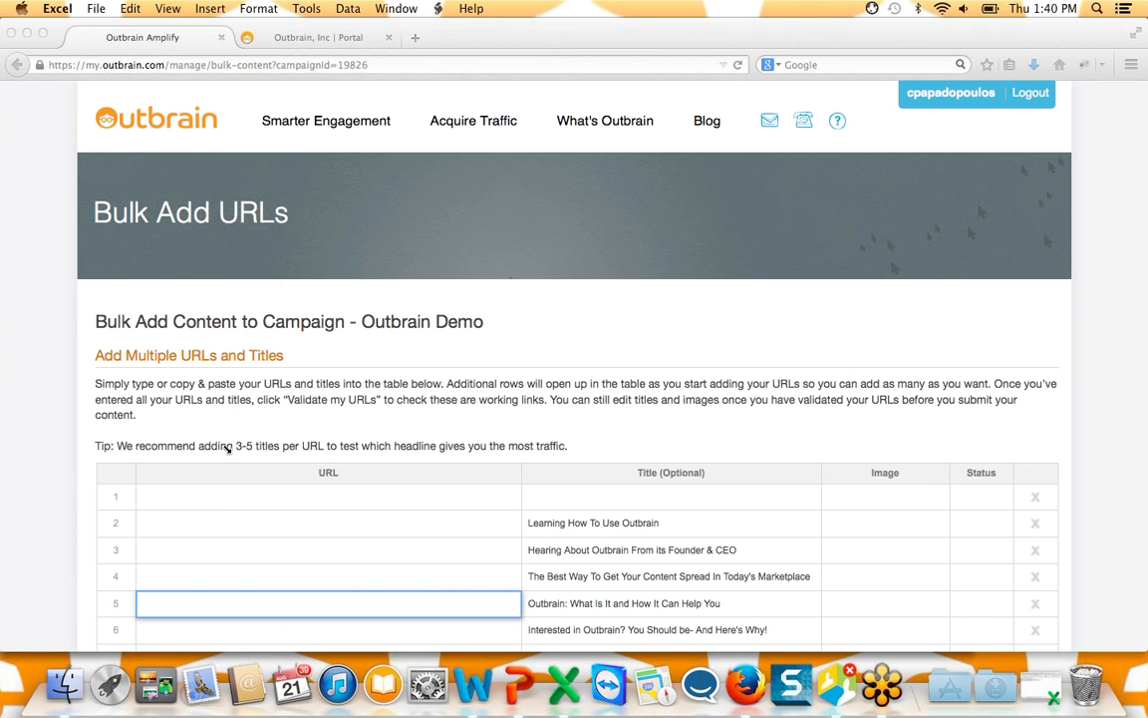
pyautogui.click(221, 495)
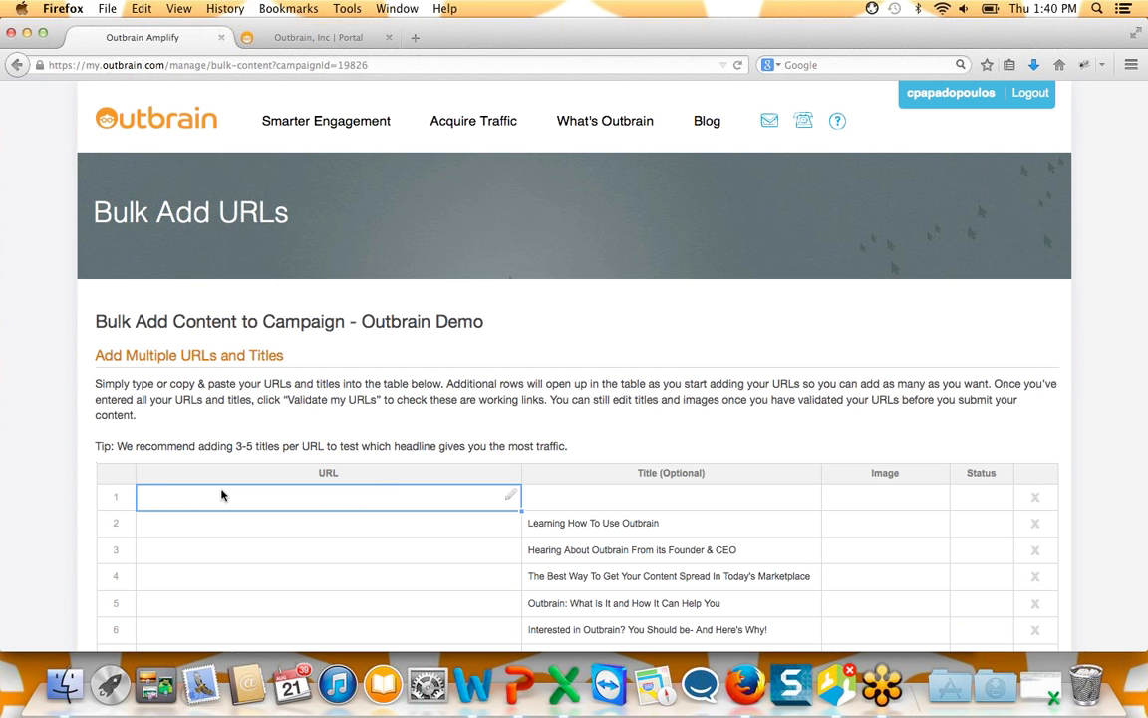
pyautogui.write('http://help.outbrain.com/customer/portal/articles/1447202-what-is-outbrain-amplify http://help.outbrain.com/customer/portal/articles/1447202-what-is-outbrain-amplify http://help.outbrain.com/customer/portal/articles/1447202-what-is-outbrain-amplify http://help.outbrain.com/customer/portal/articles/1447202-what-is-outbrain-amplify http://help.outbrain.com/customer/portal/articles/1447202-what-is-outbrain-amplify')
pyautogui.click(595, 496)
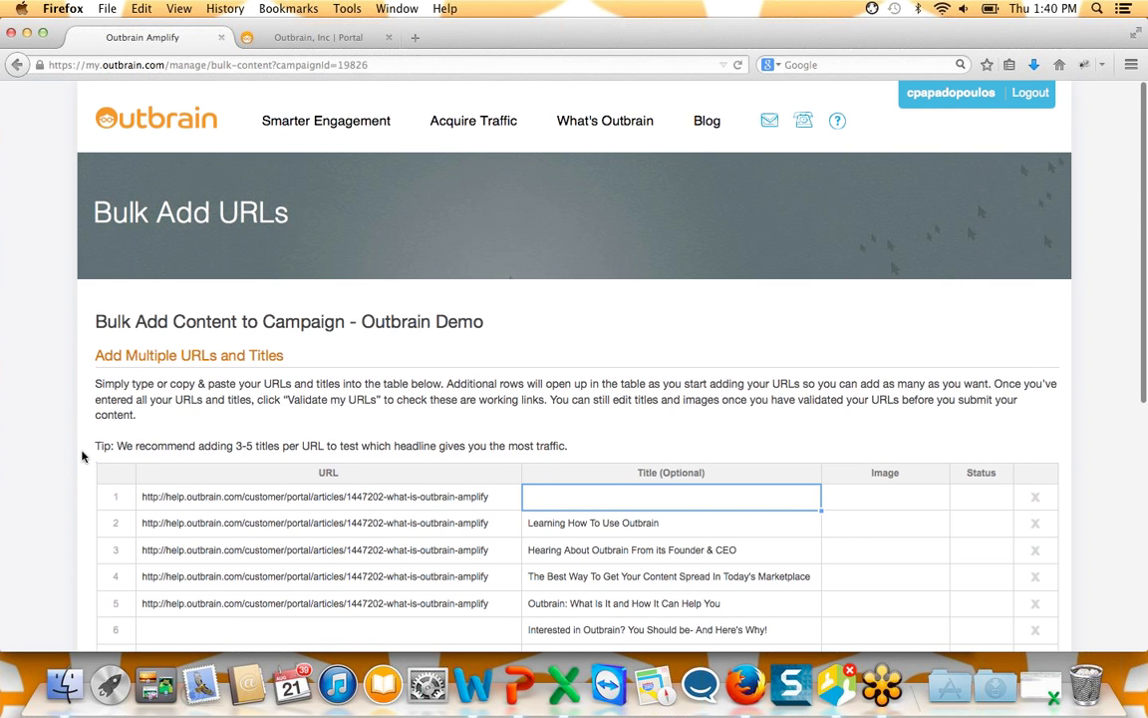
# Validate the URLs and titles entered in the bulk form.
pyautogui.scroll(-3, 83, 457)
pyautogui.scroll(-2, 83, 456)
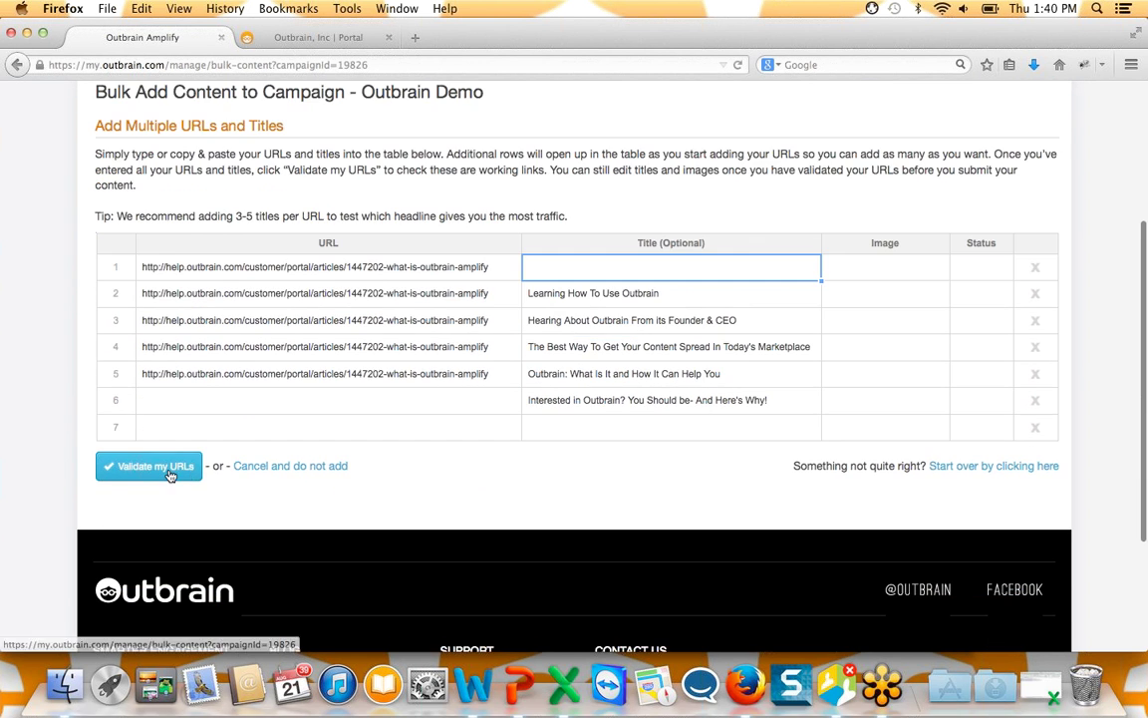
pyautogui.click(160, 469)
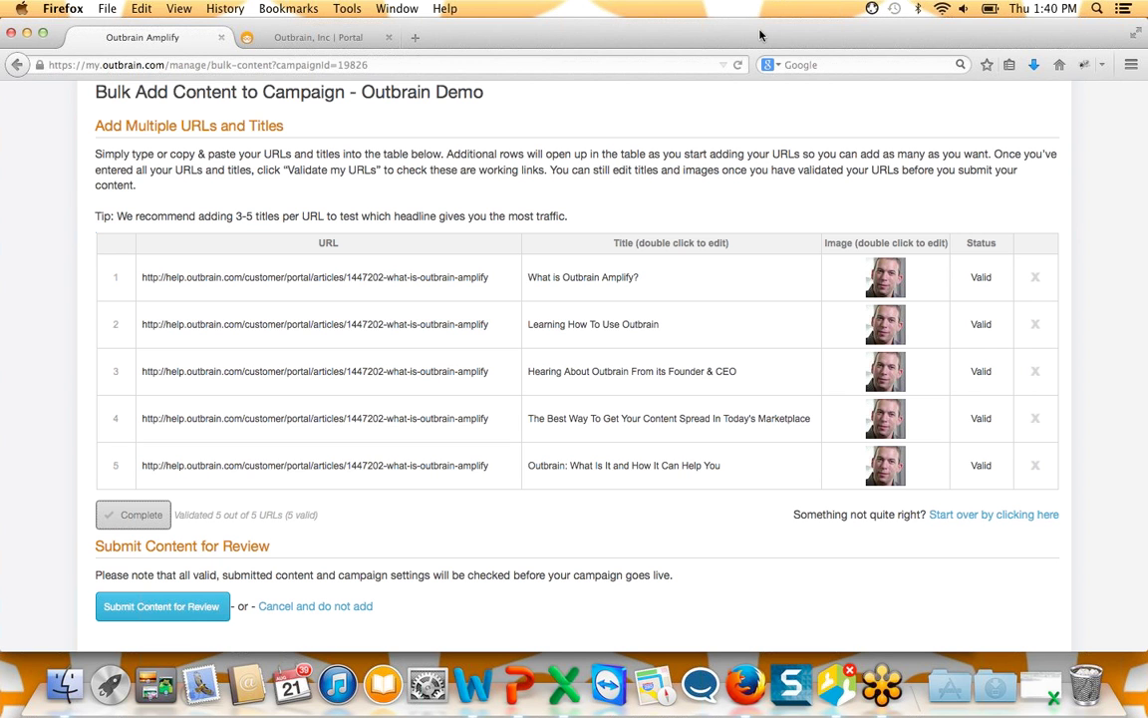
# Open the image upload options for row 1 and cancel them without adding an image.
pyautogui.doubleClick(857, 276)
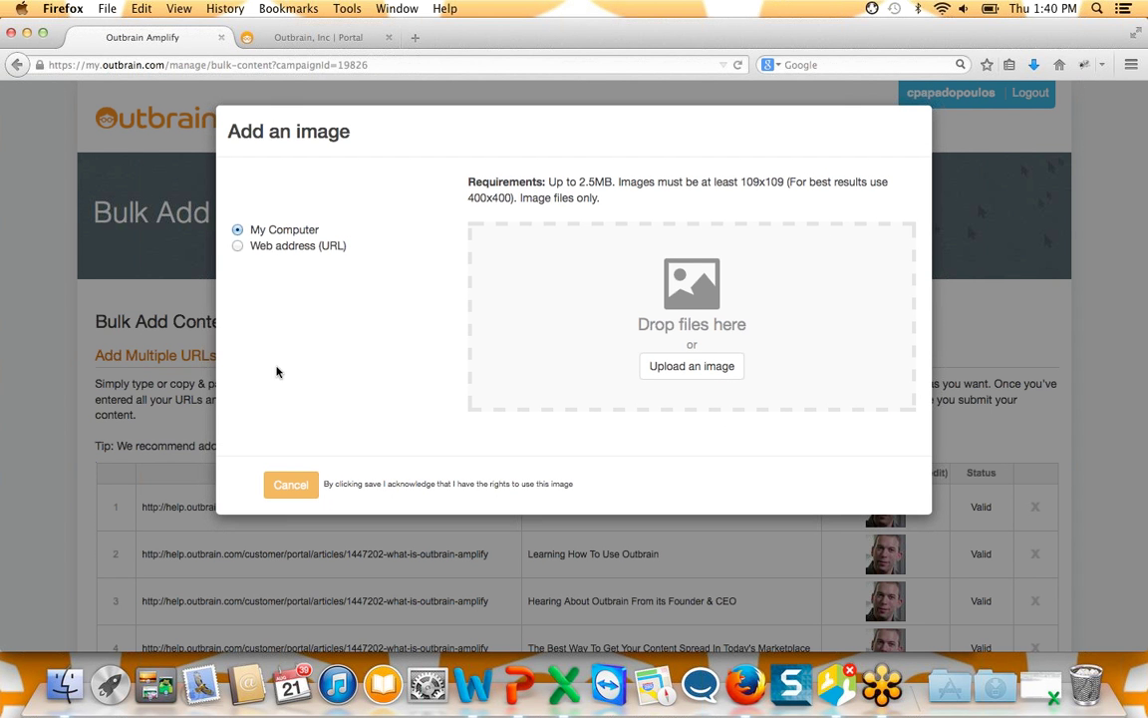
pyautogui.click(291, 484)
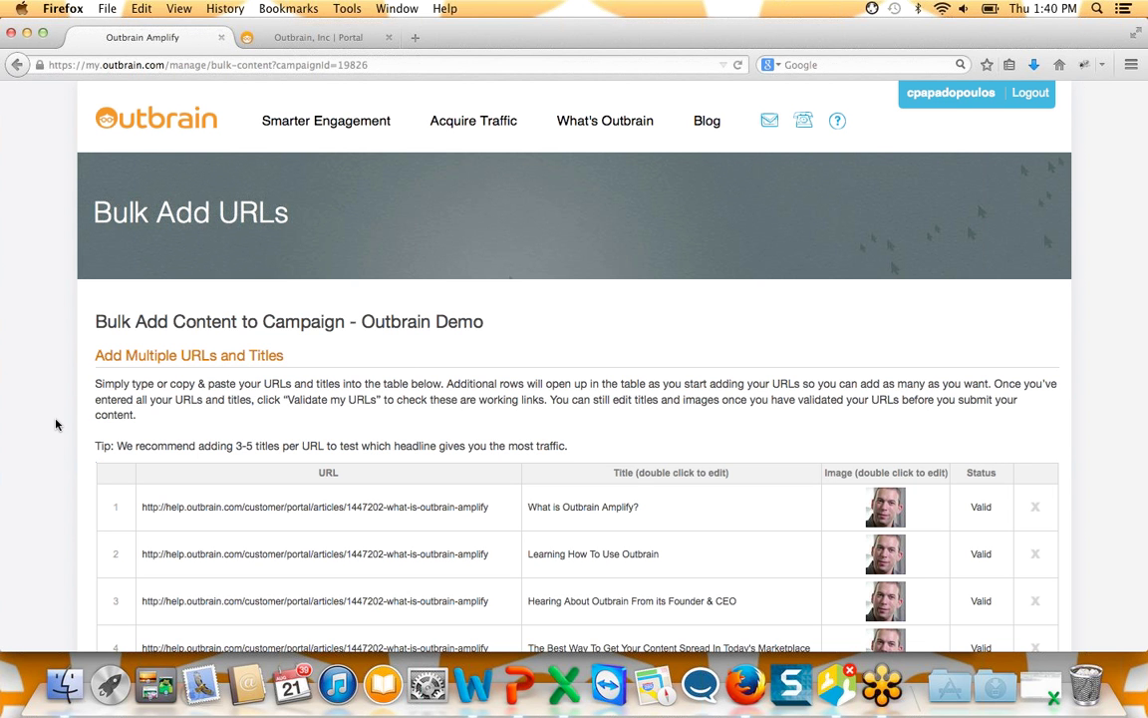
# Cancel the bulk addition without submitting the content for review, and return to the campaign's content management page.
pyautogui.scroll(-1, 121, 484)
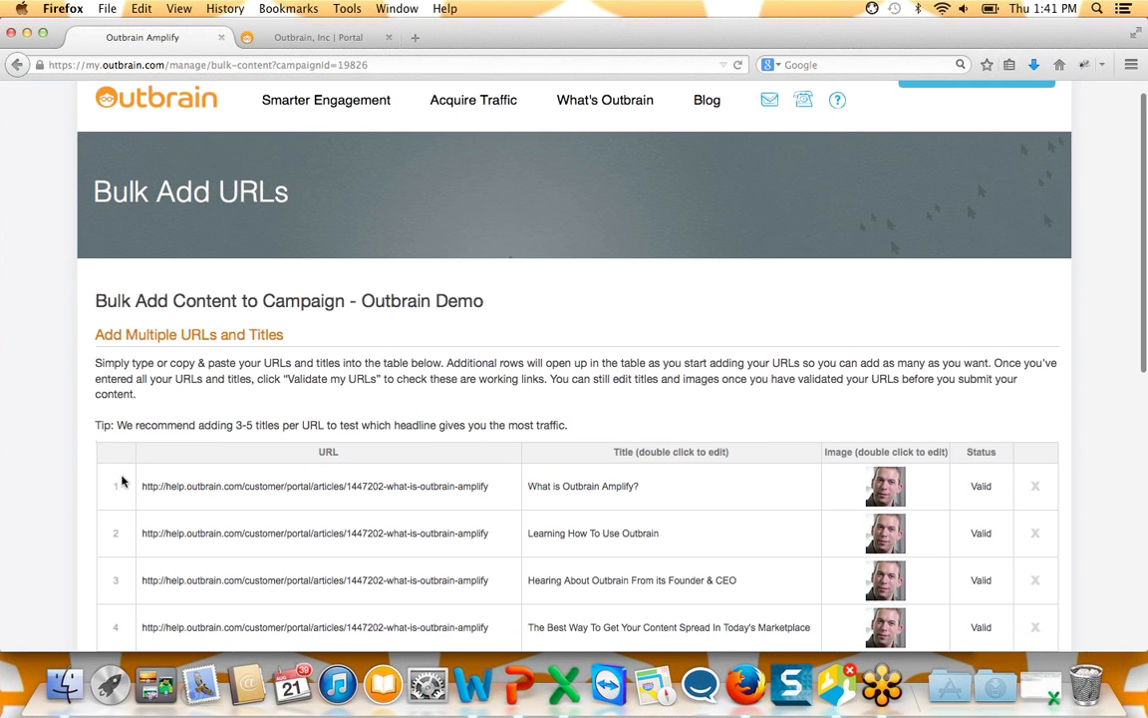
pyautogui.scroll(-3, 33, 471)
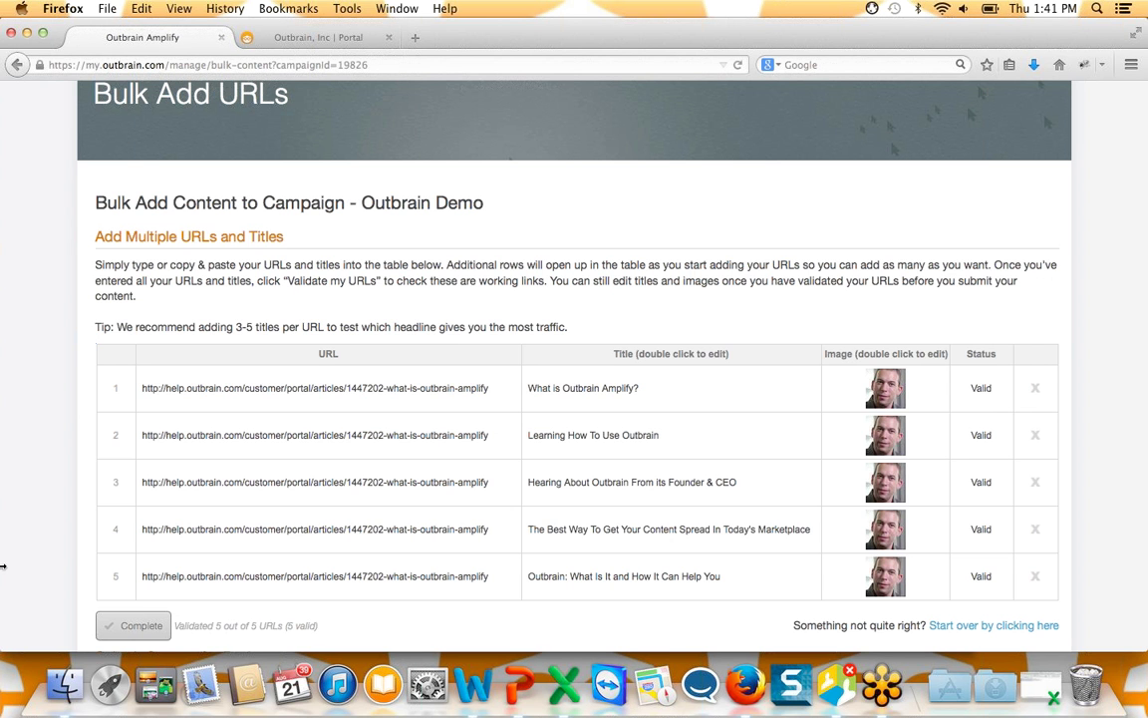
pyautogui.scroll(-3, 94, 531)
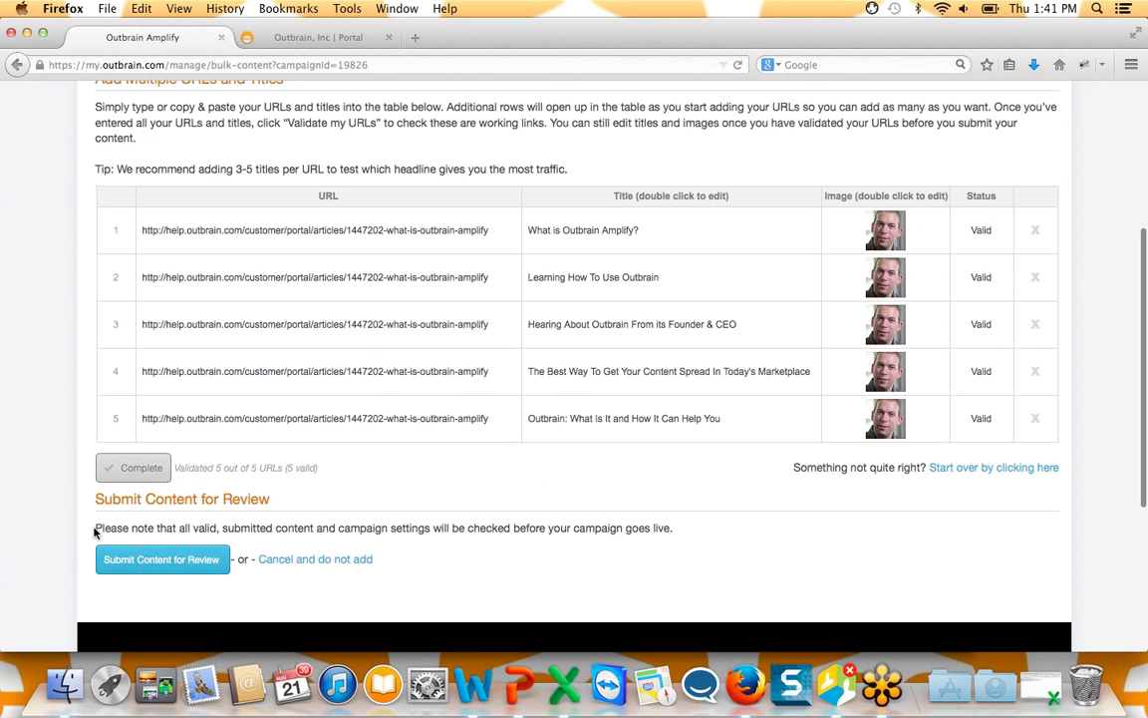
pyautogui.click(302, 560)
pyautogui.click(770, 325)
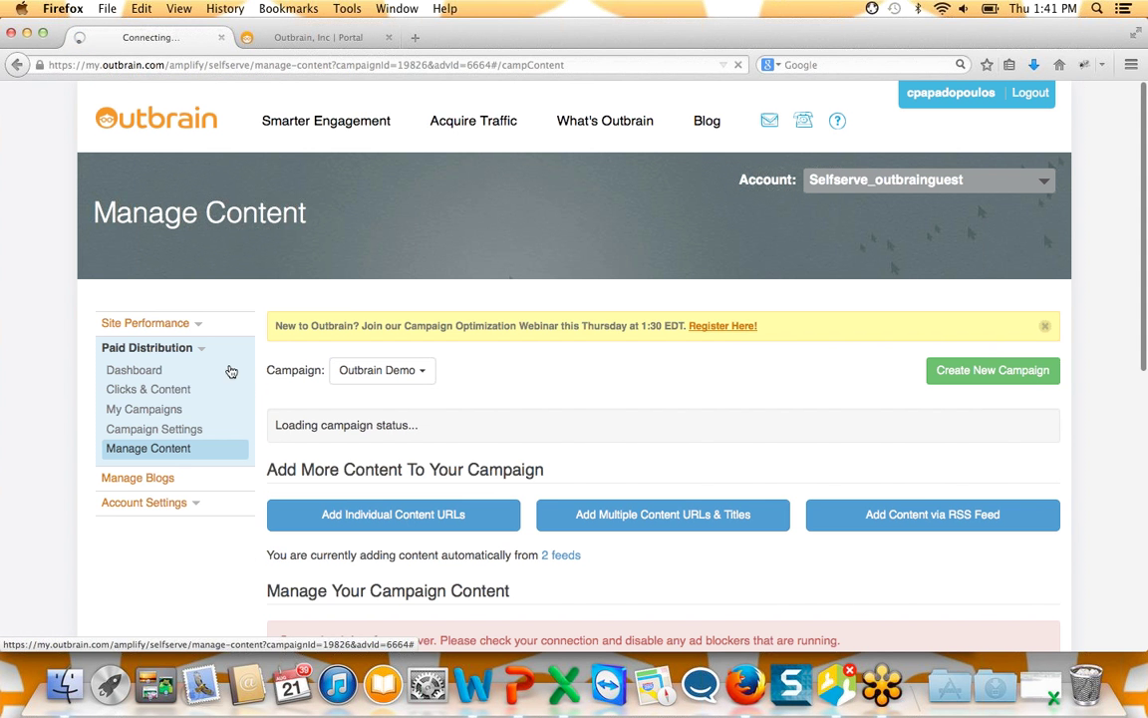
# Open the Outbrain Demo campaign's settings, and switch Campaign Enabled off and back on.
pyautogui.click(192, 434)
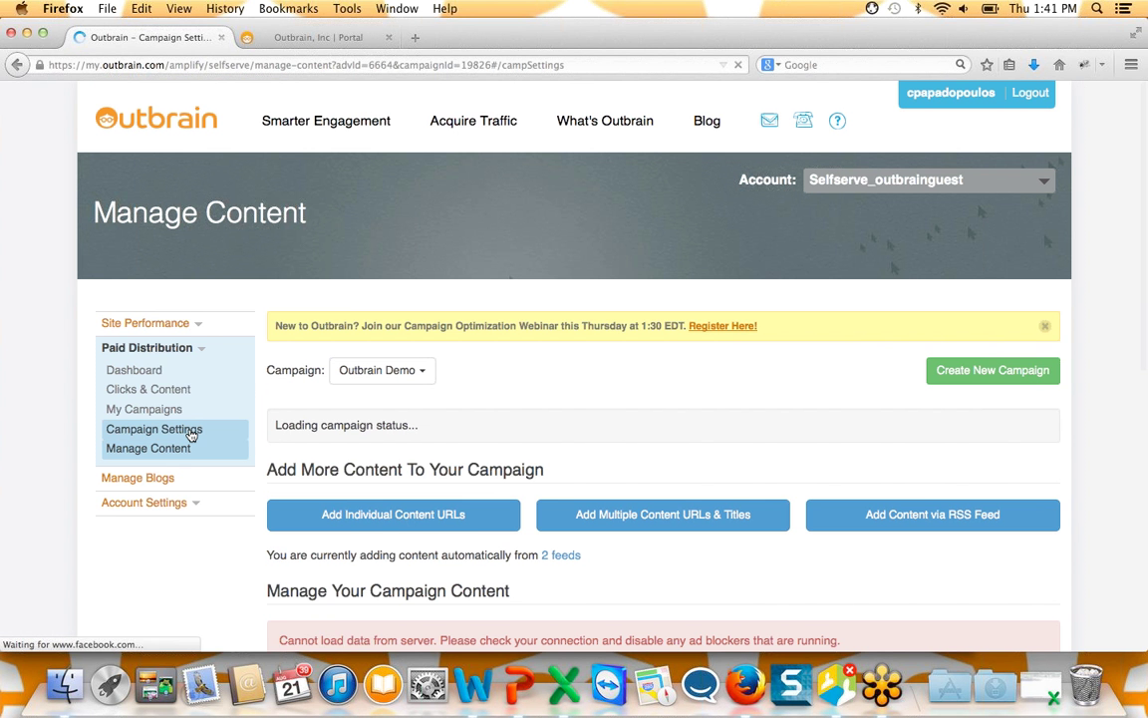
pyautogui.scroll(-3, 451, 446)
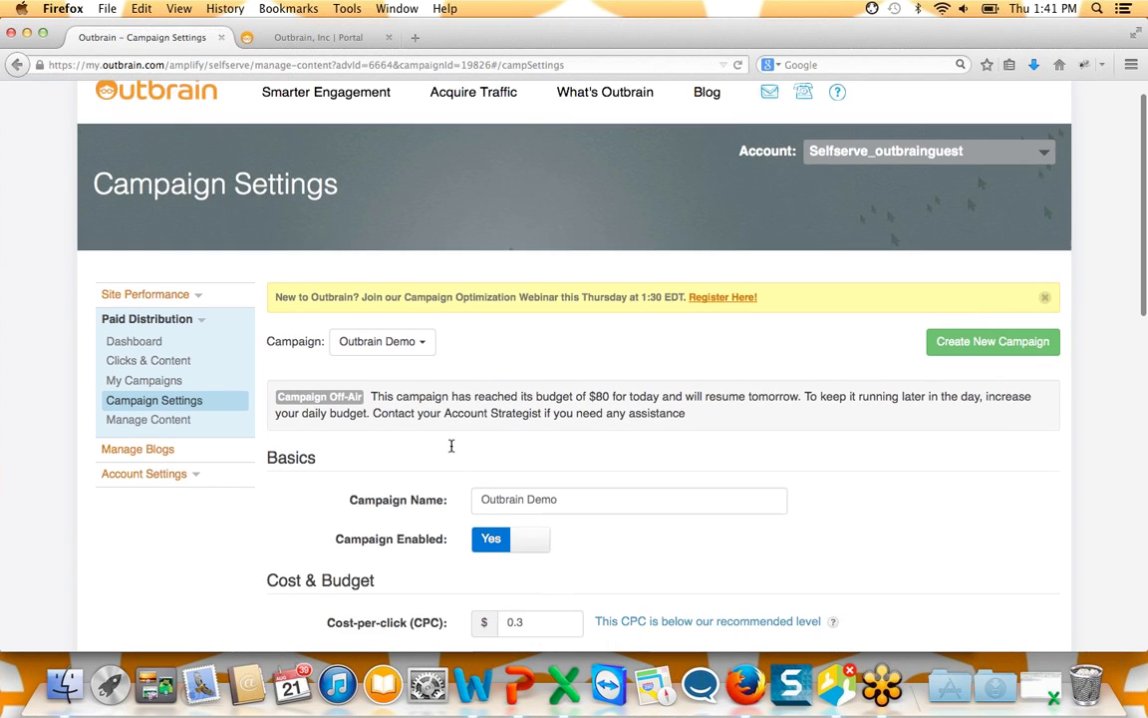
pyautogui.scroll(-2, 451, 450)
pyautogui.click(547, 492)
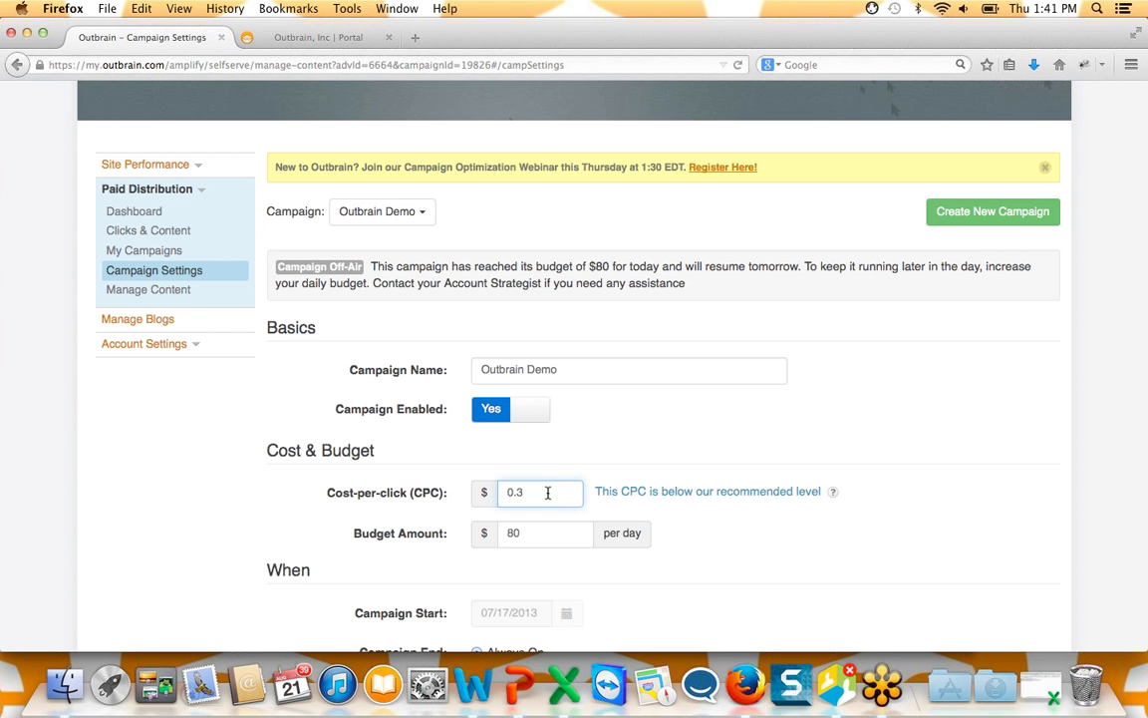
pyautogui.click(576, 369)
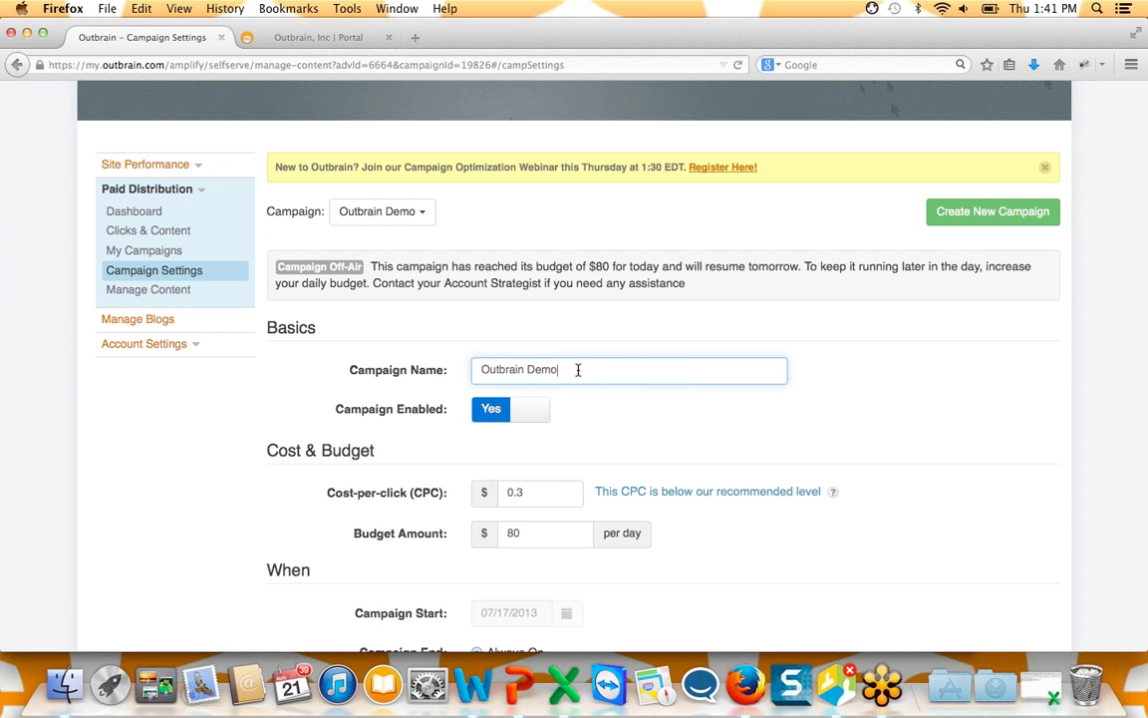
pyautogui.click(491, 412)
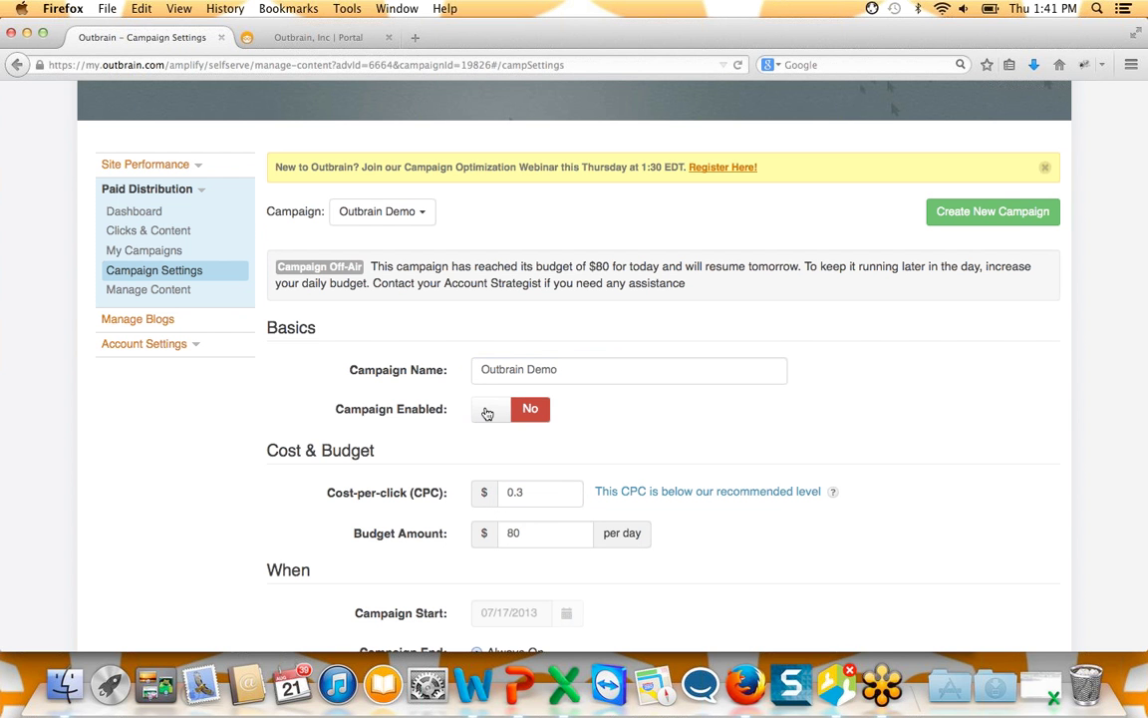
pyautogui.click(487, 413)
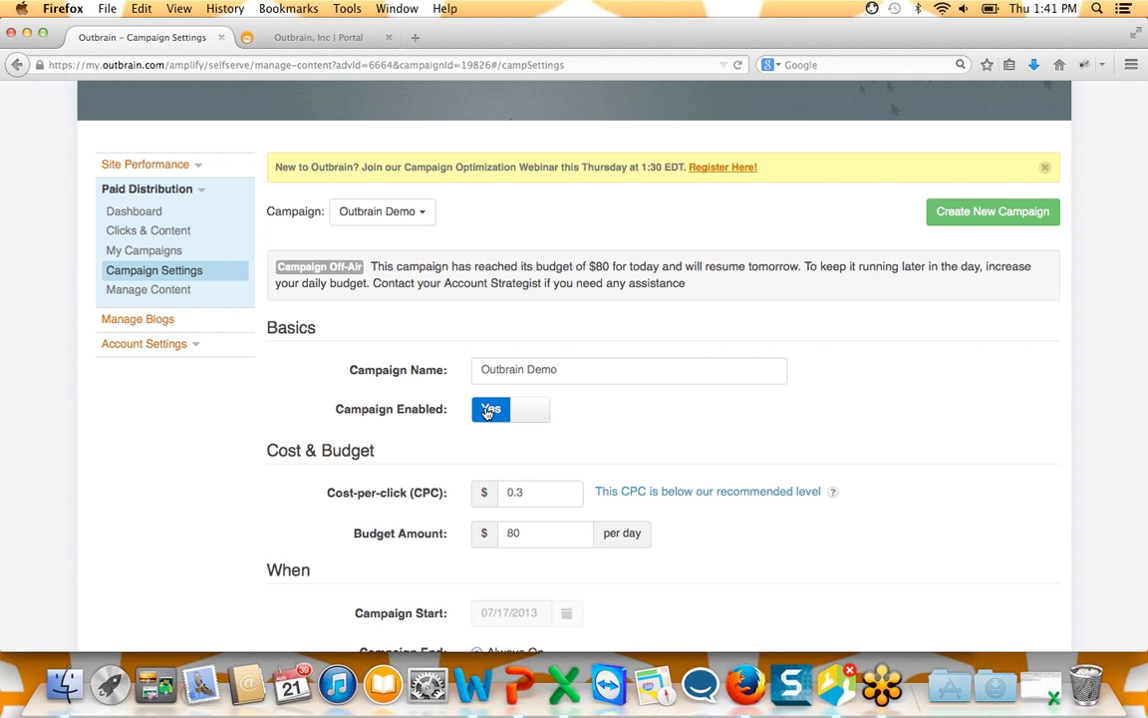
# Examine the campaign's budget, start and end dates, geo-targeting and tracking code settings.
pyautogui.click(548, 535)
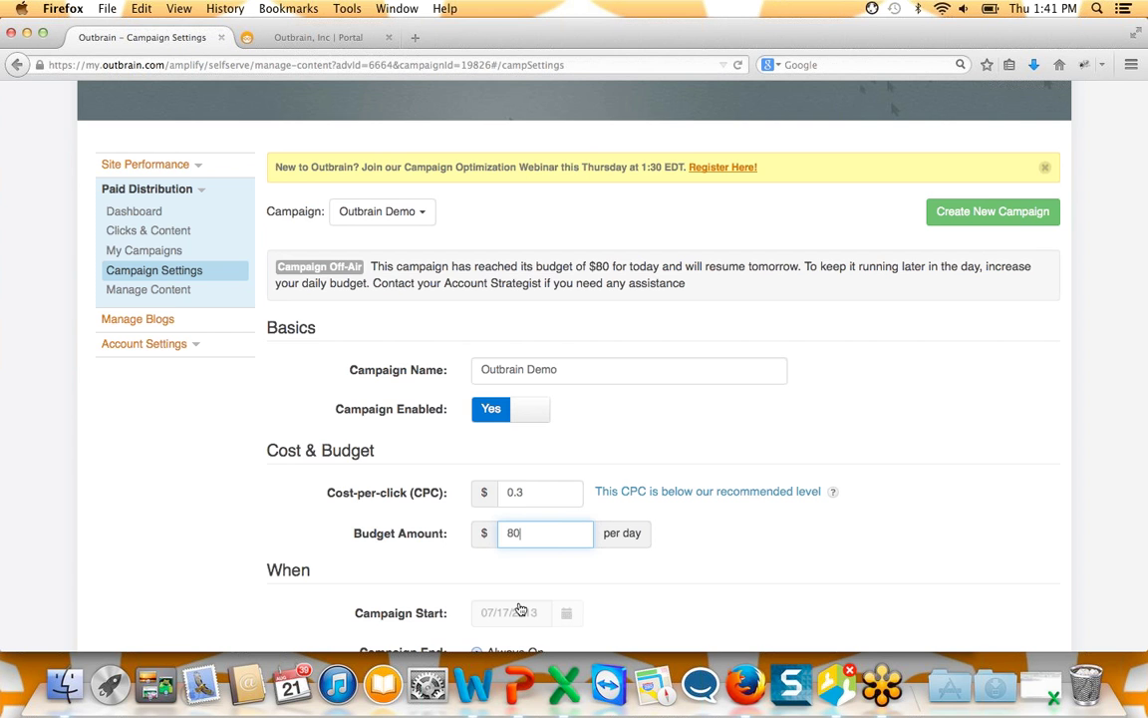
pyautogui.scroll(-1, 520, 609)
pyautogui.scroll(-3, 520, 609)
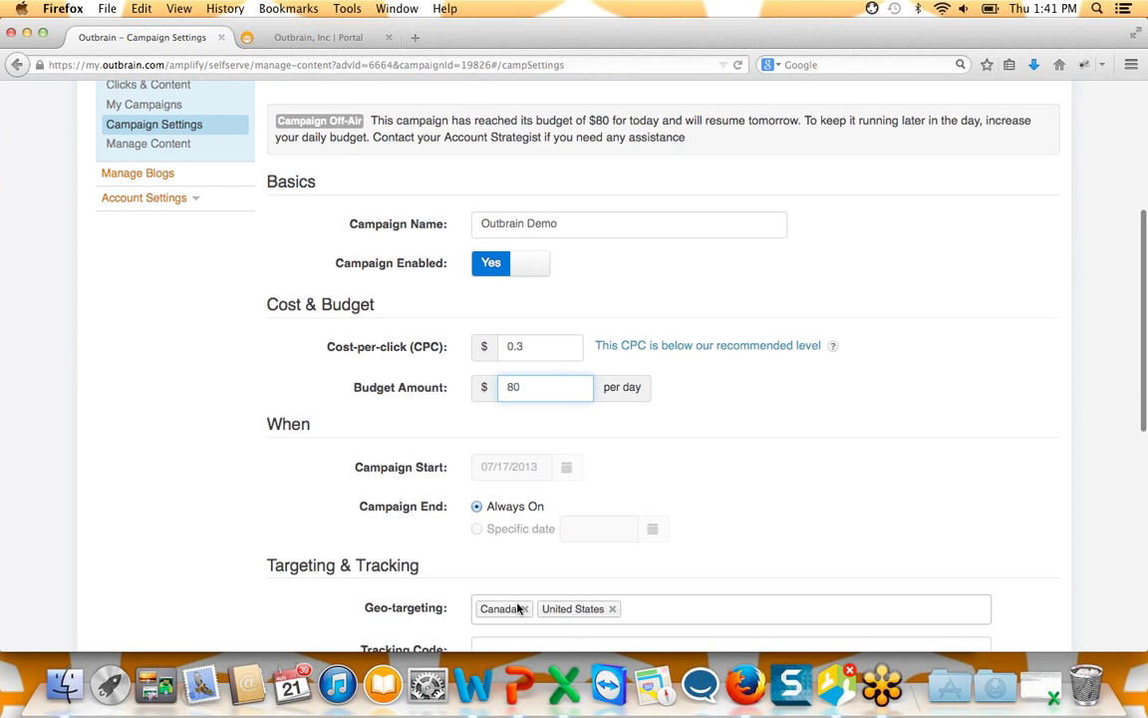
pyautogui.scroll(-2, 517, 608)
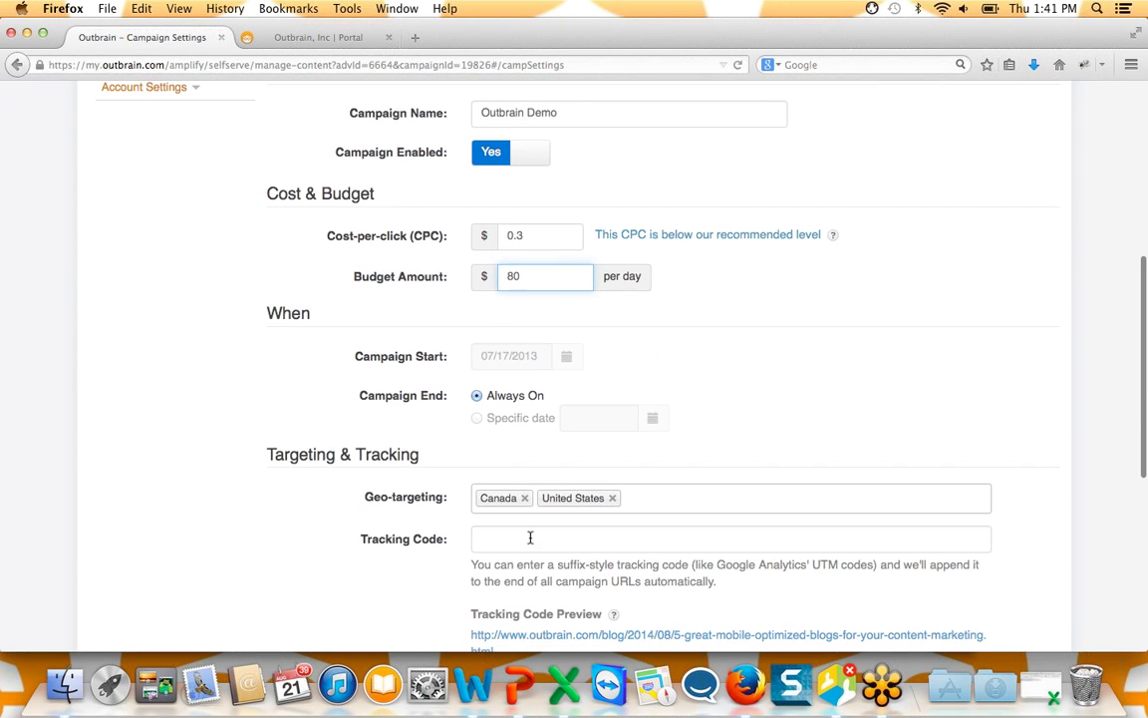
pyautogui.click(530, 539)
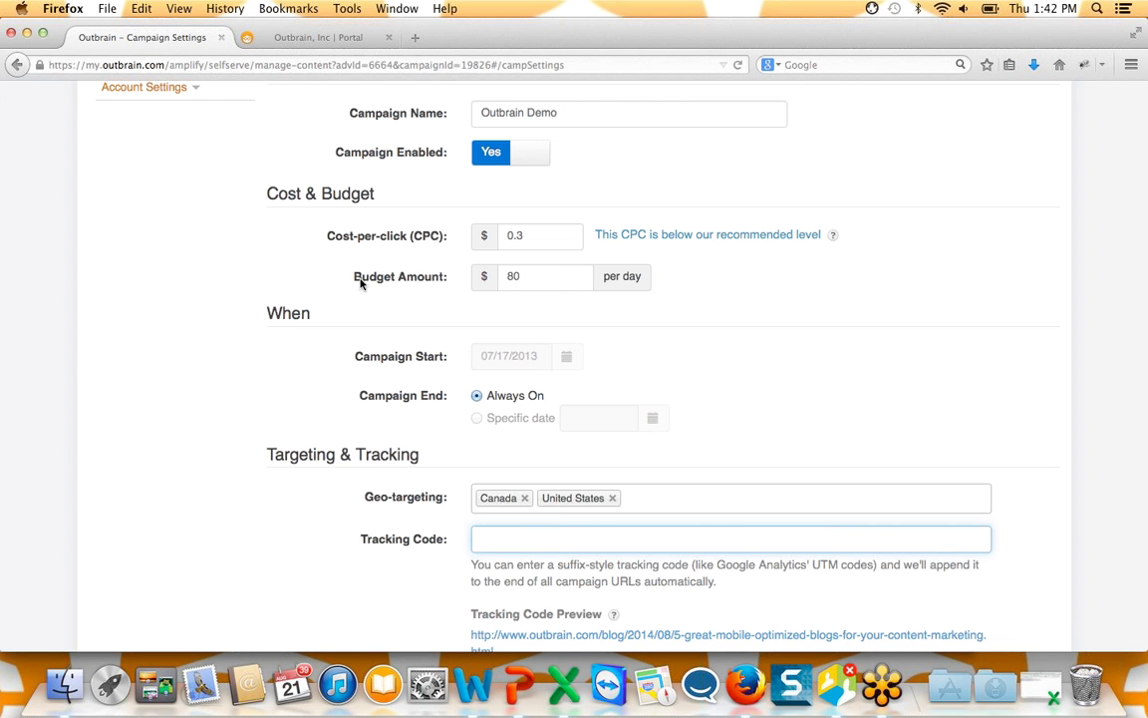
pyautogui.scroll(-4, 279, 467)
pyautogui.scroll(10, 281, 466)
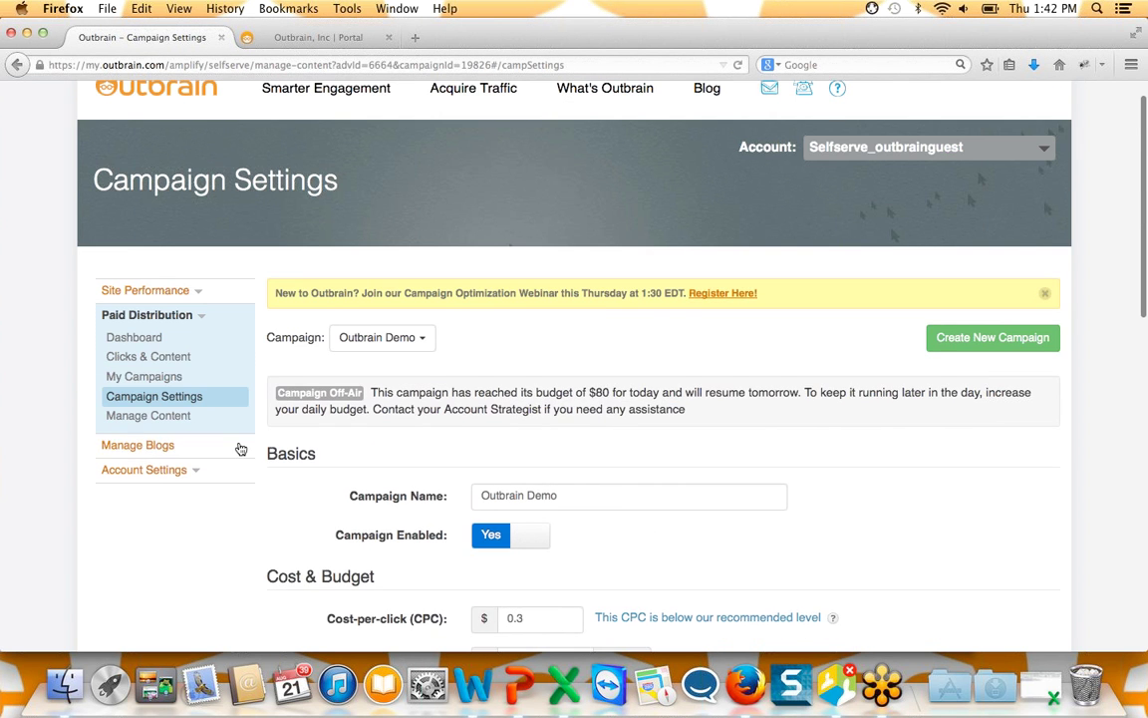
# Leave the settings without saving, view the My Campaigns list, and open the end date editor of the first listed campaign.
pyautogui.click(152, 377)
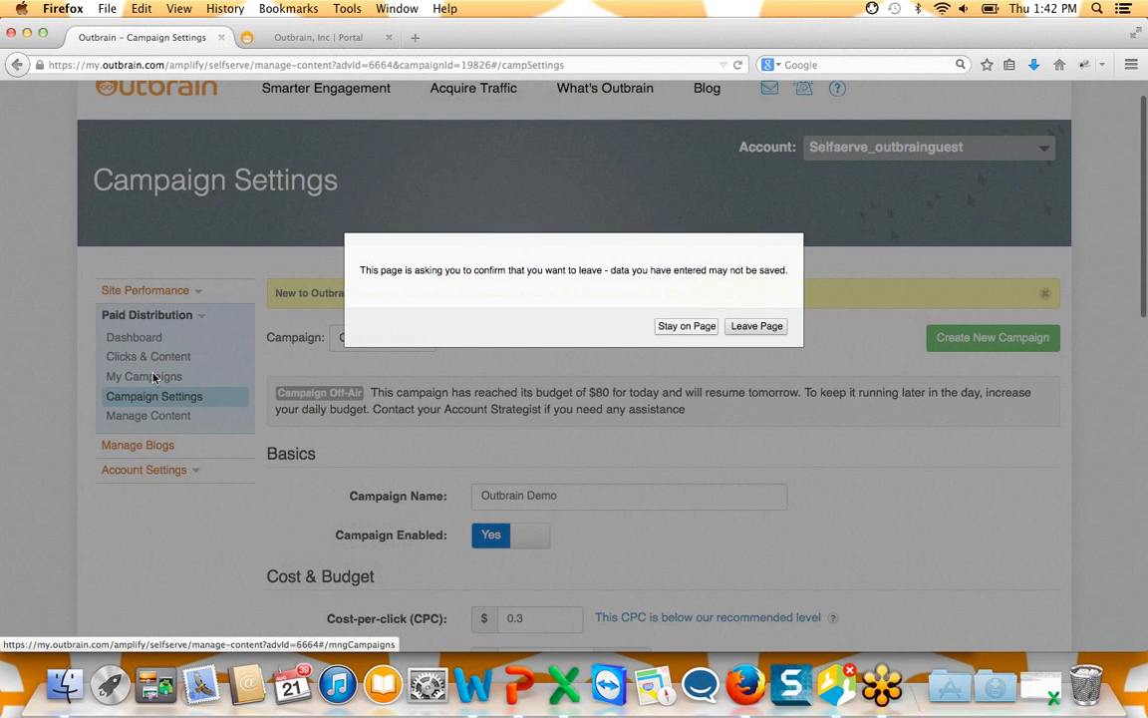
pyautogui.click(735, 328)
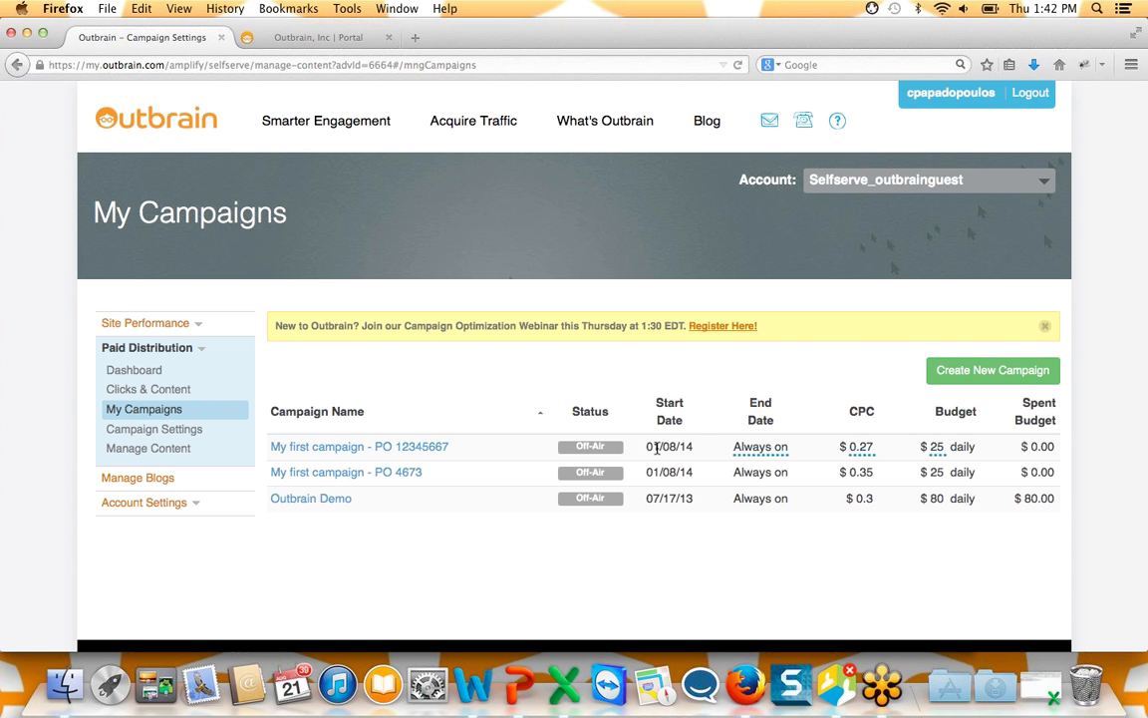
pyautogui.click(762, 449)
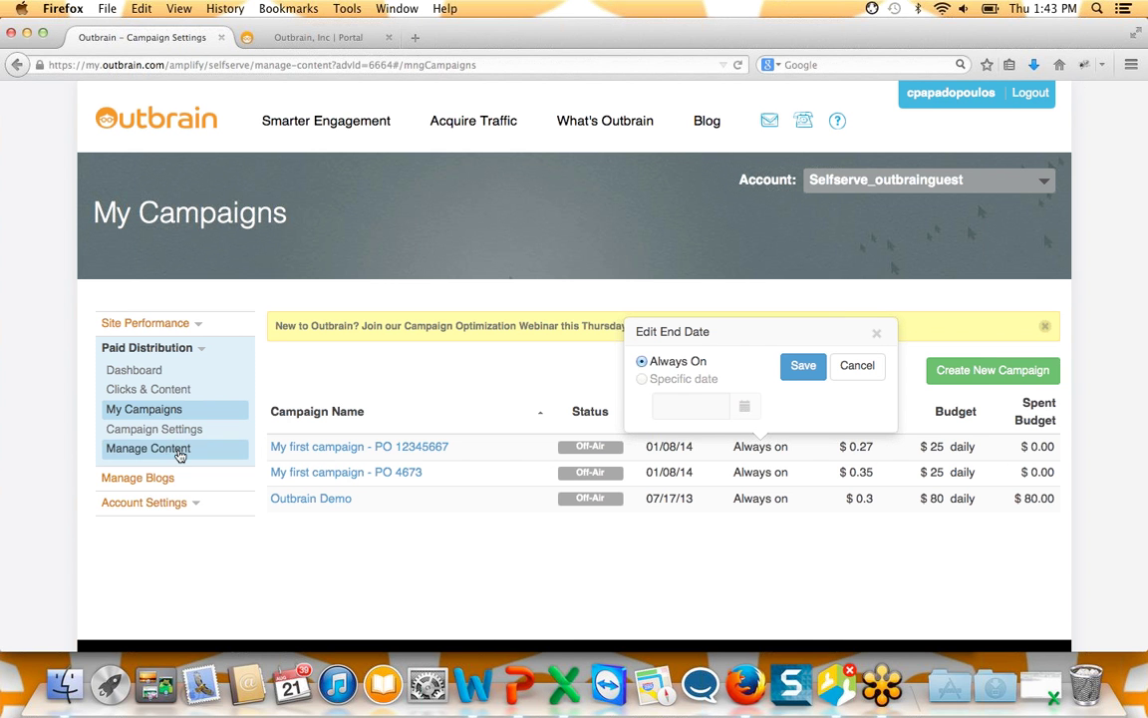
# Open the Account & Password page in the account settings.
pyautogui.click(151, 502)
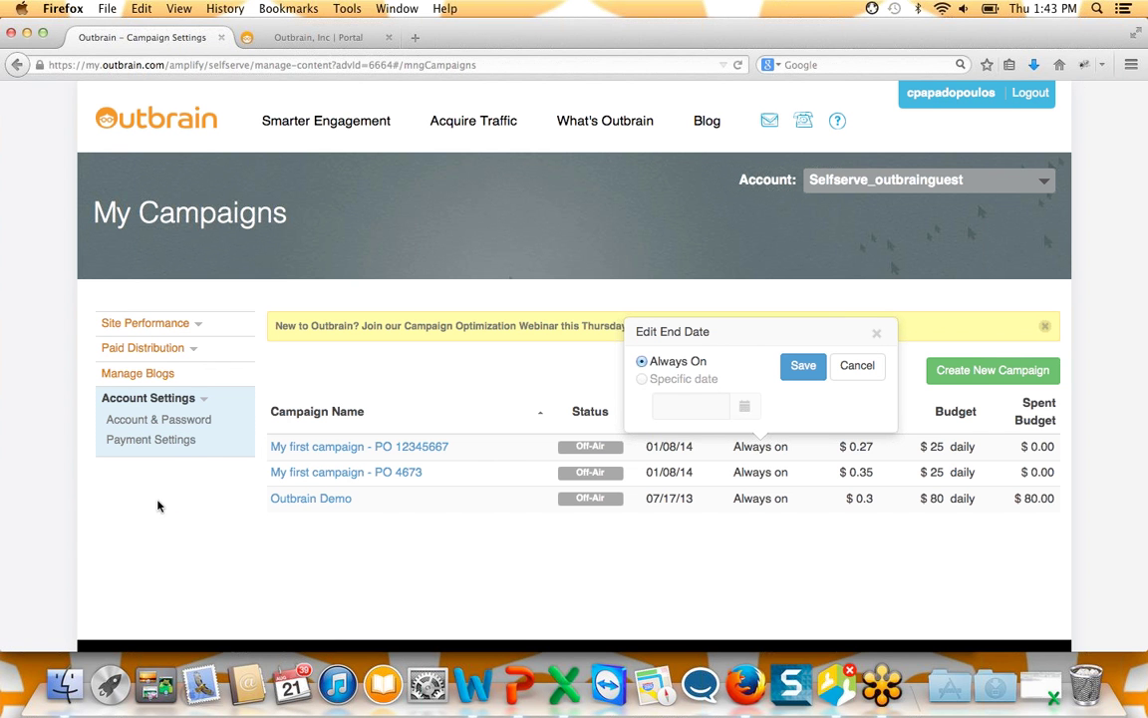
pyautogui.click(190, 426)
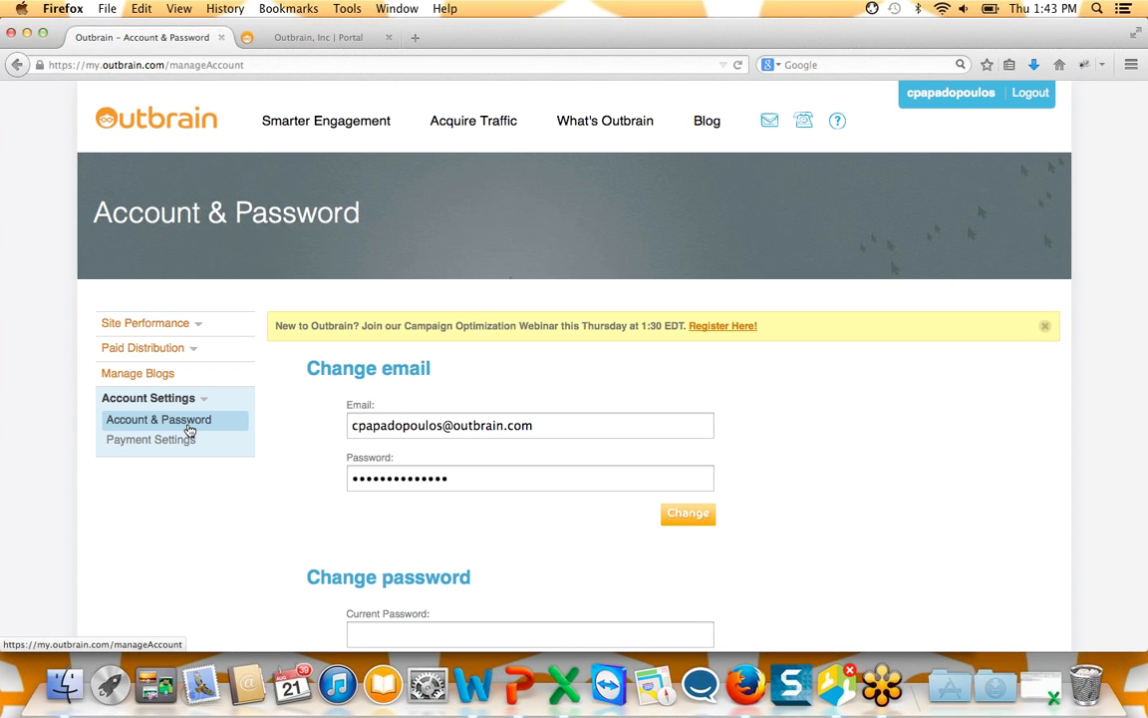
# Switch to the Outbrain Help Center and look through the Amplify Help FAQ topics.
pyautogui.click(312, 41)
pyautogui.scroll(-1, 474, 454)
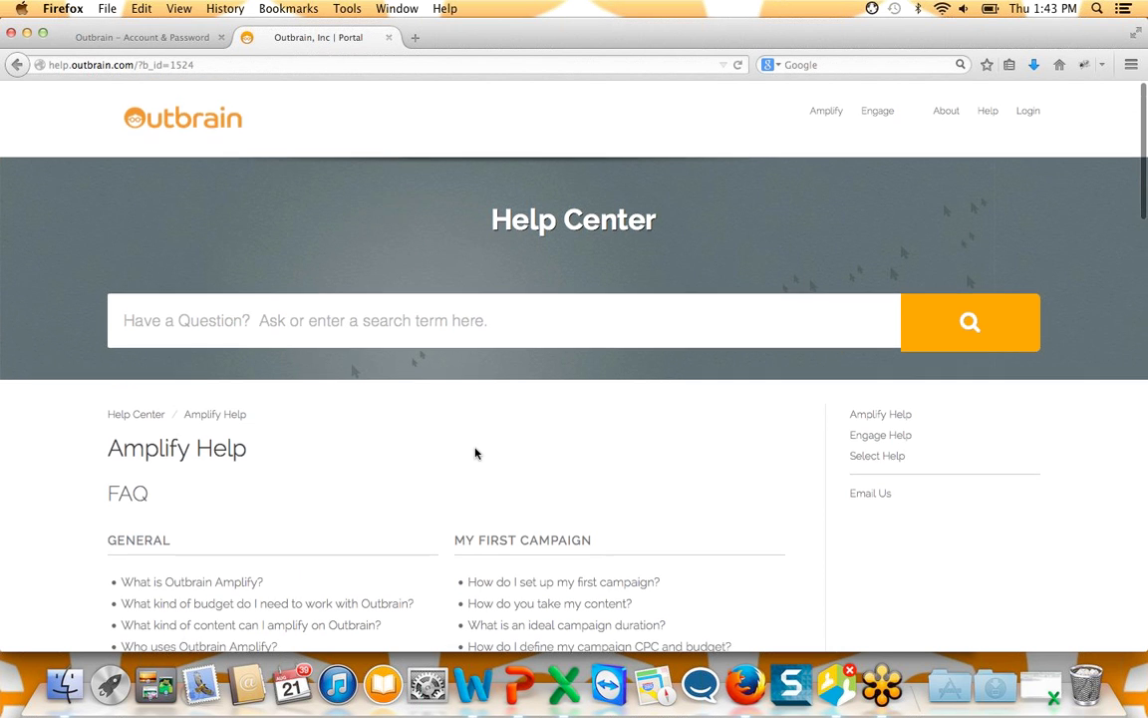
pyautogui.scroll(-1, 475, 454)
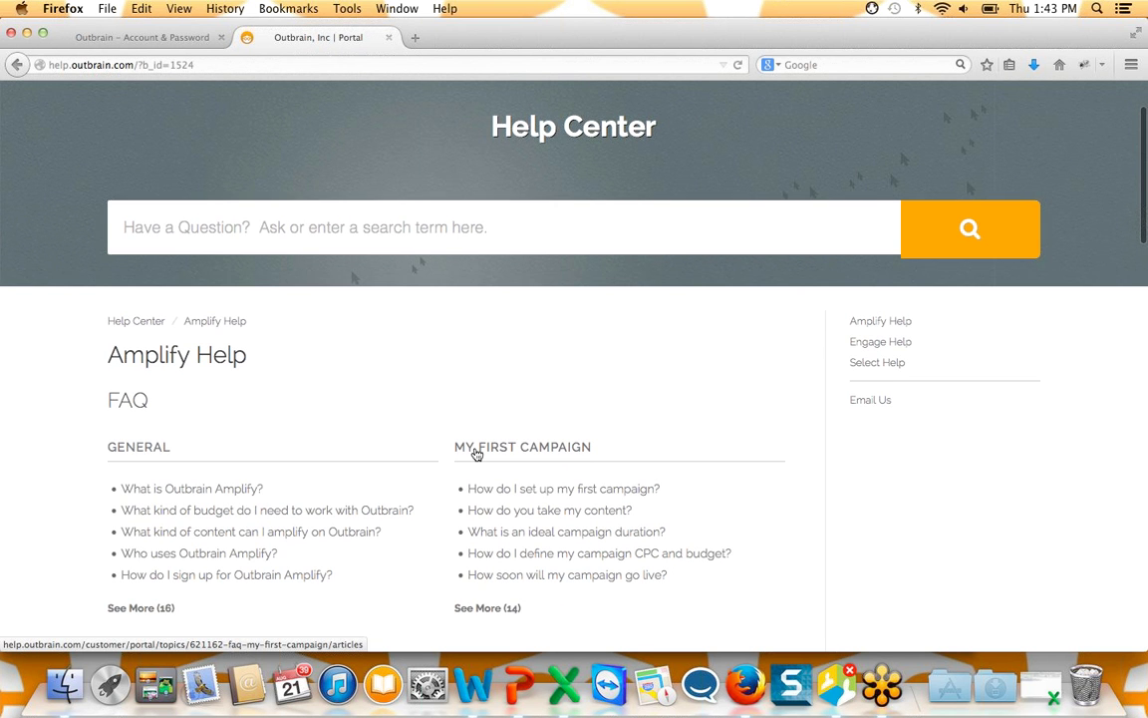
pyautogui.scroll(-2, 475, 453)
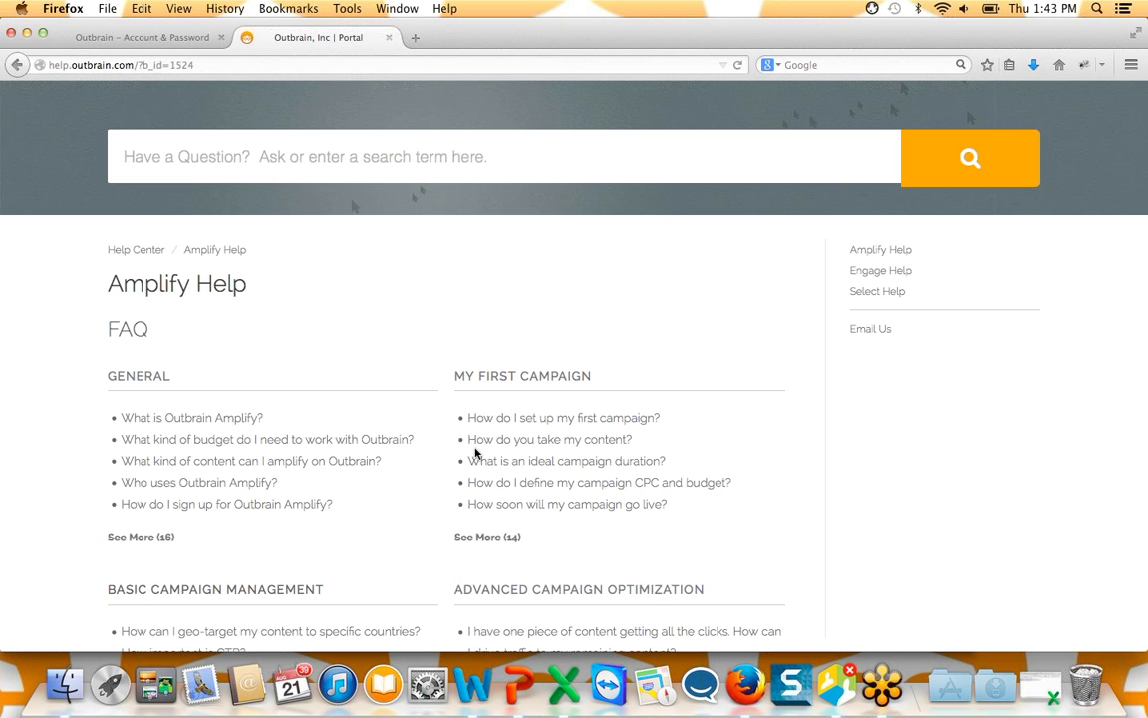
pyautogui.scroll(-4, 475, 454)
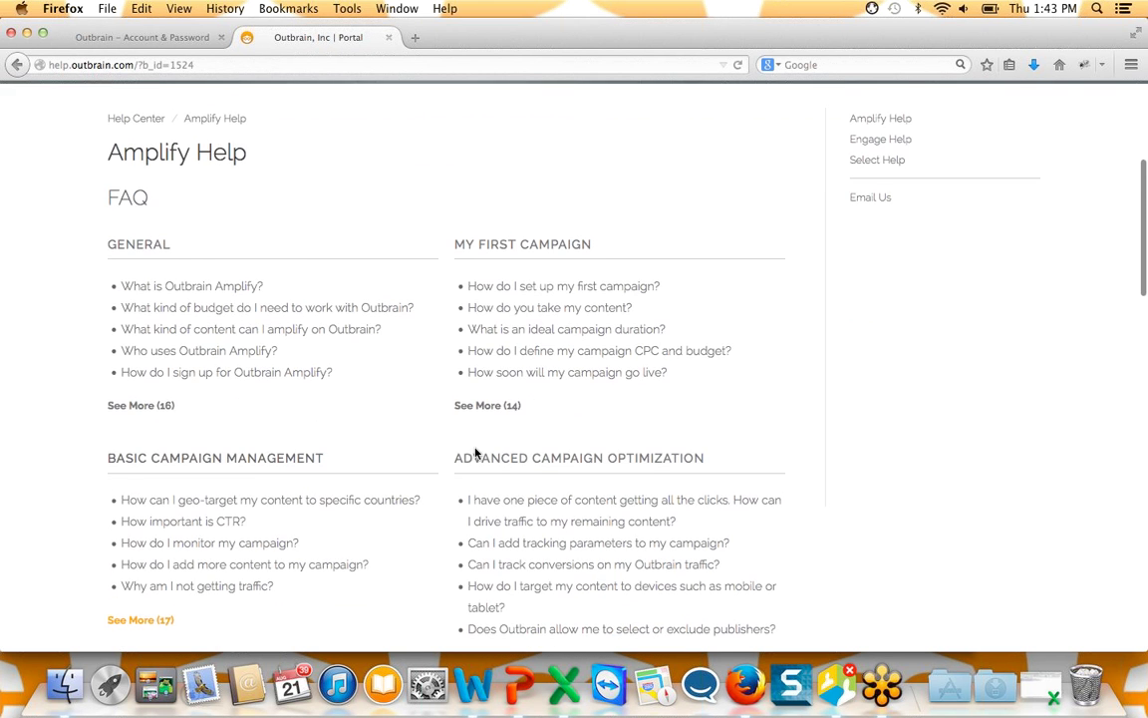
pyautogui.scroll(-2, 475, 454)
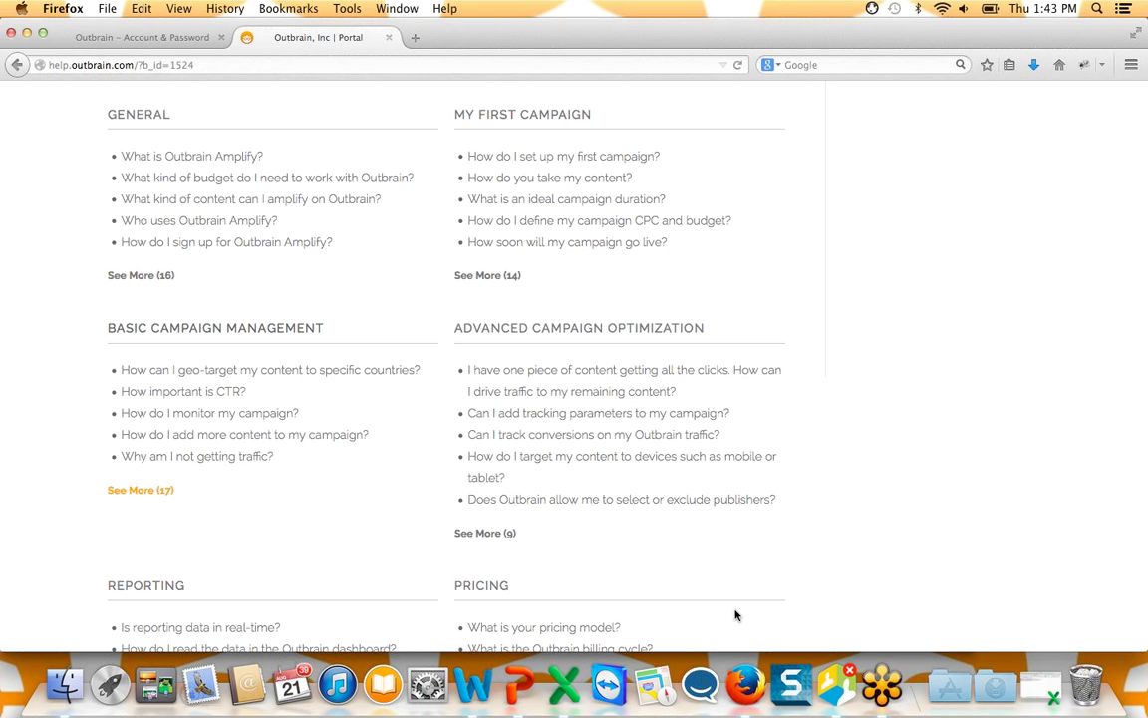
# Switch to PowerPoint, start the slide show from the Live Dashboard Overview slide, and advance to the next slide.
pyautogui.click(521, 684)
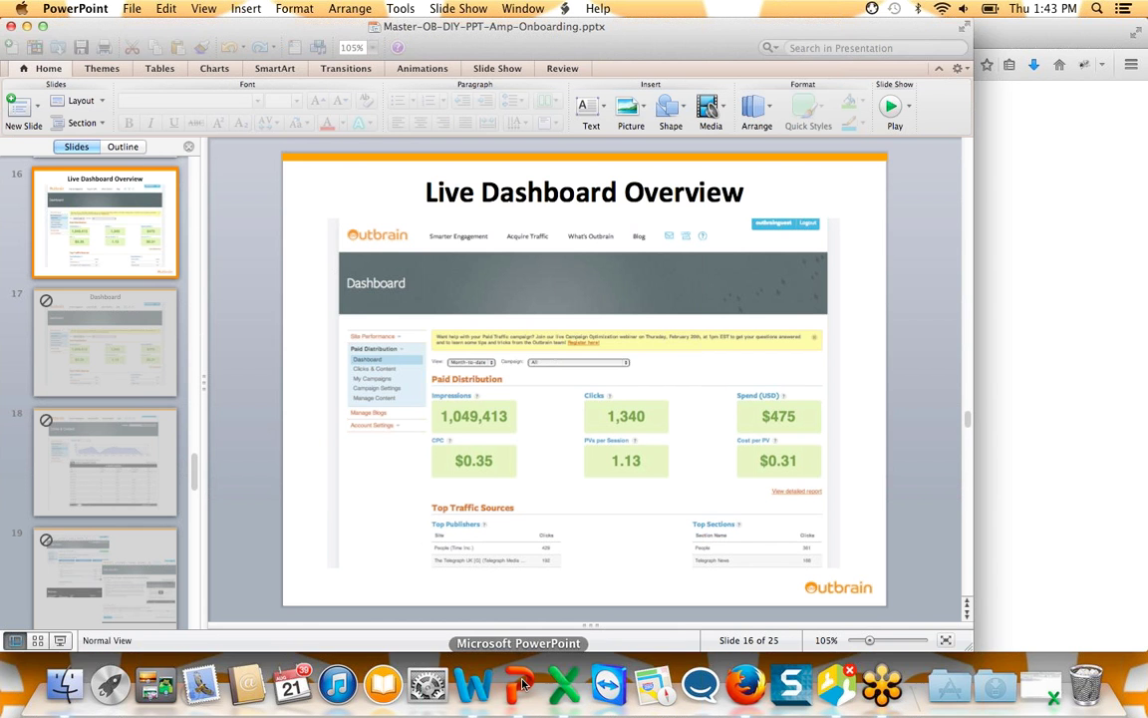
pyautogui.click(59, 641)
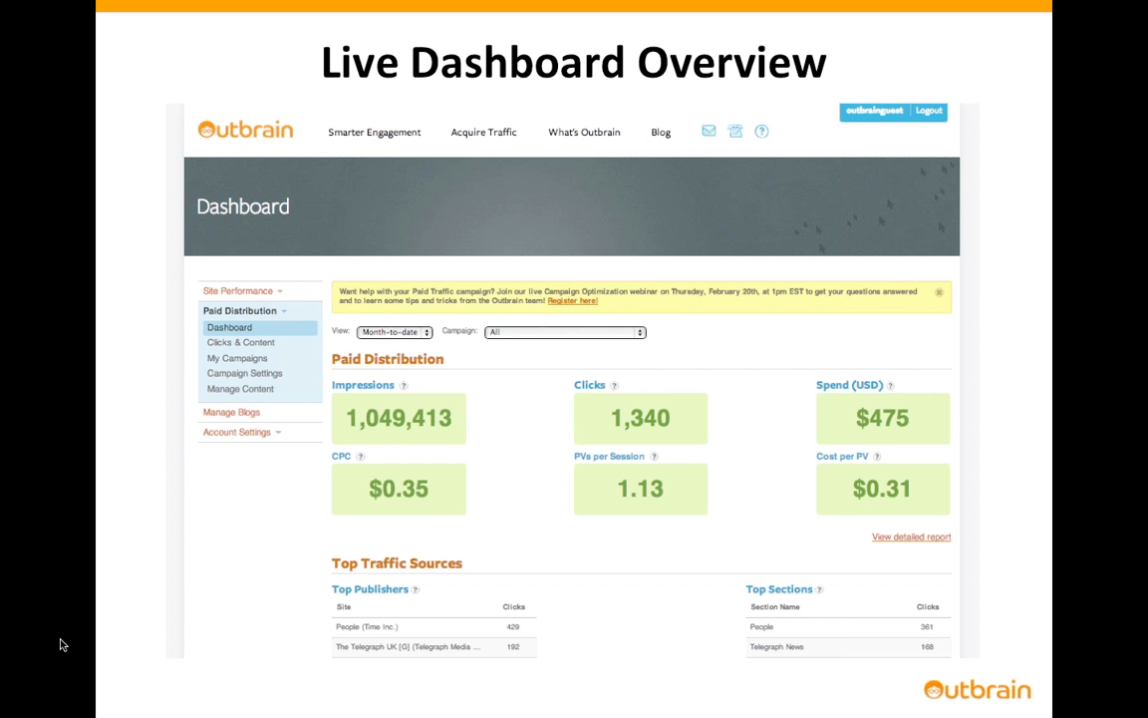
pyautogui.click(67, 465)
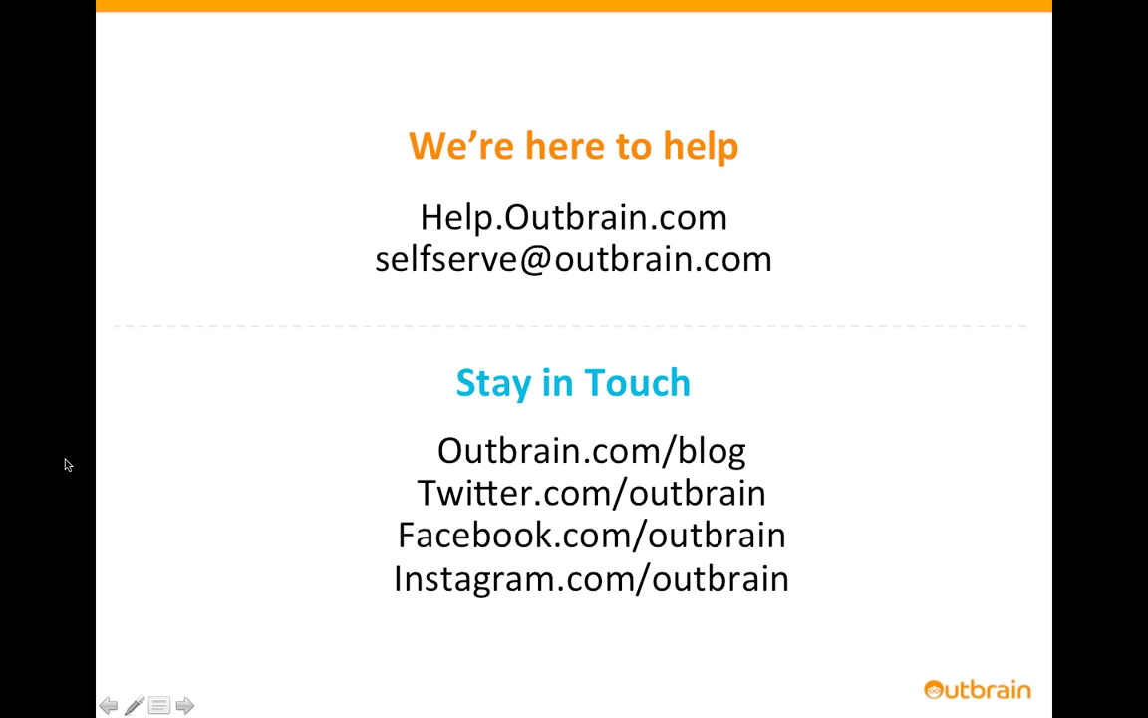